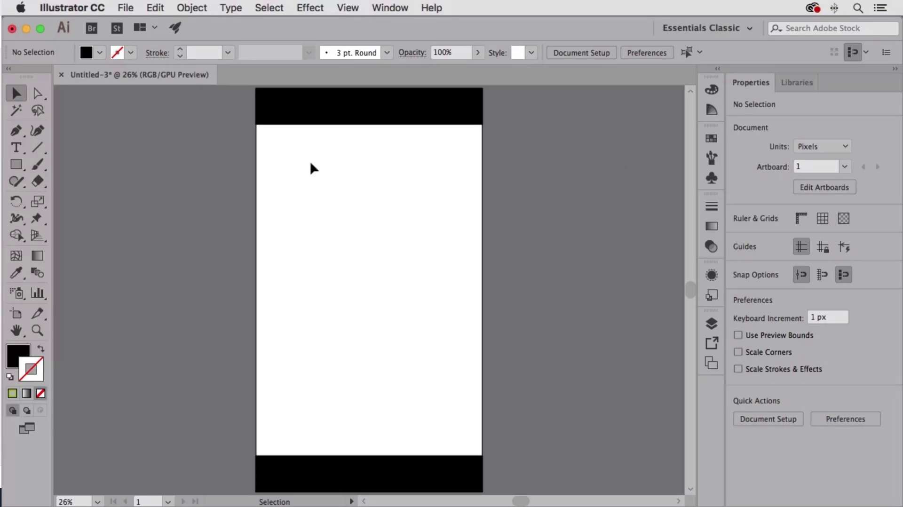
Draw a horizontal line about 151 px long near the upper-left corner of the black header bar.
key(space)
drag(317, 154, 504, 280)
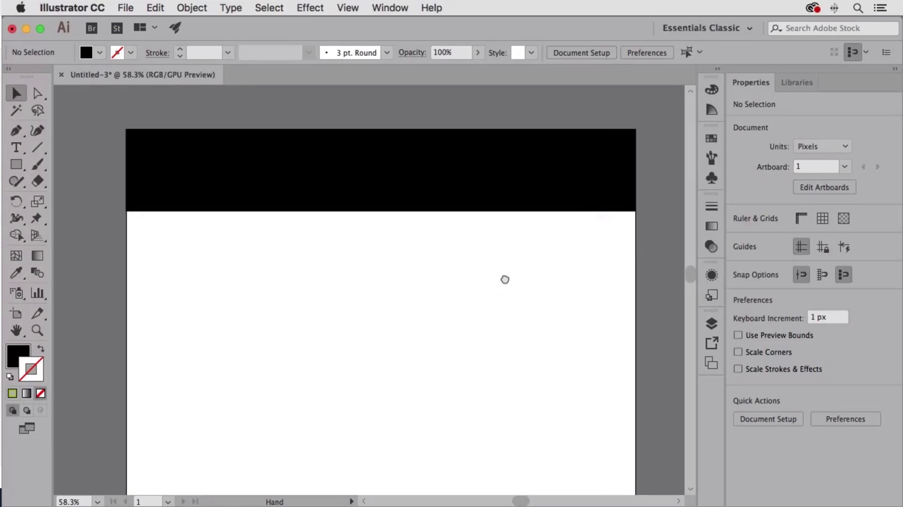
click(38, 148)
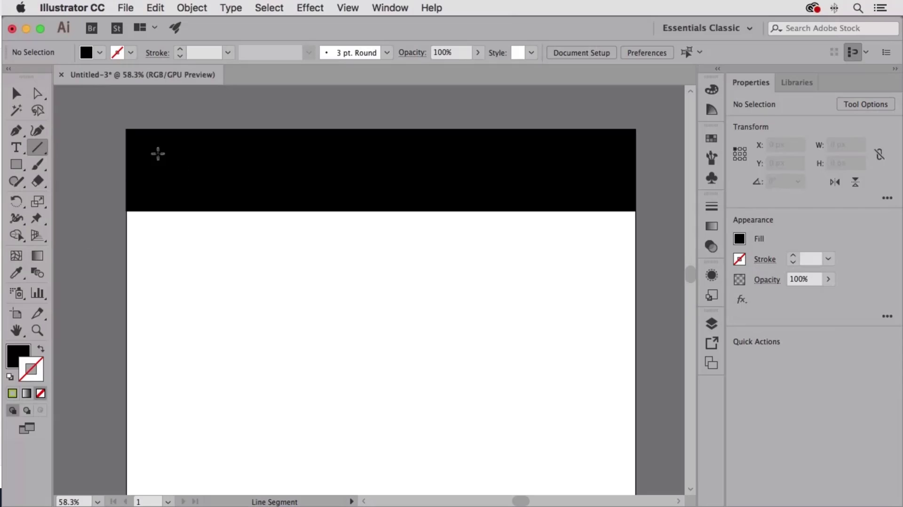
drag(140, 145, 202, 144)
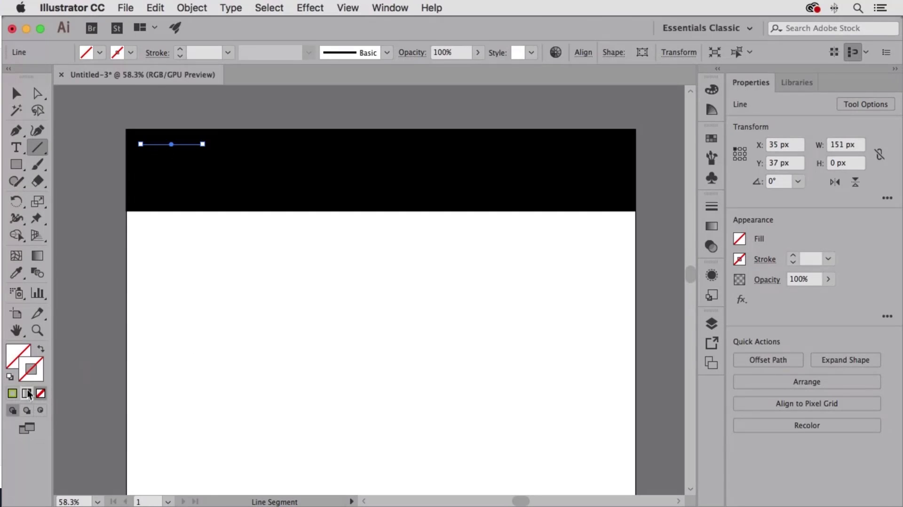
Set the line's stroke color to RGB 156, 193, 0.
double_click(37, 374)
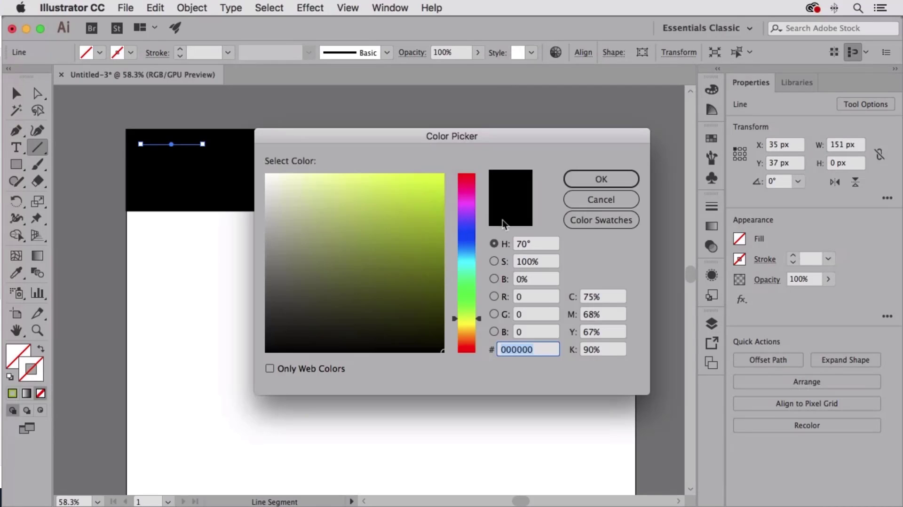
click(530, 297)
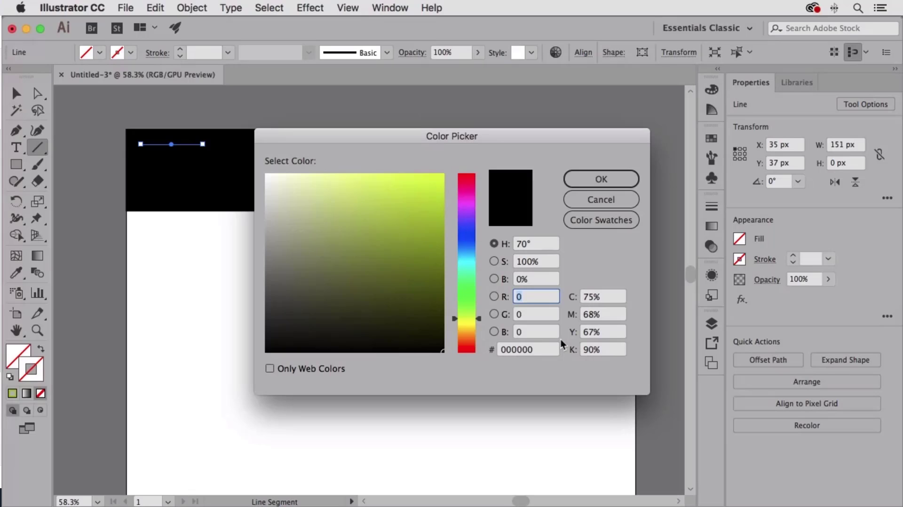
text(156)
key(Tab)
text(193)
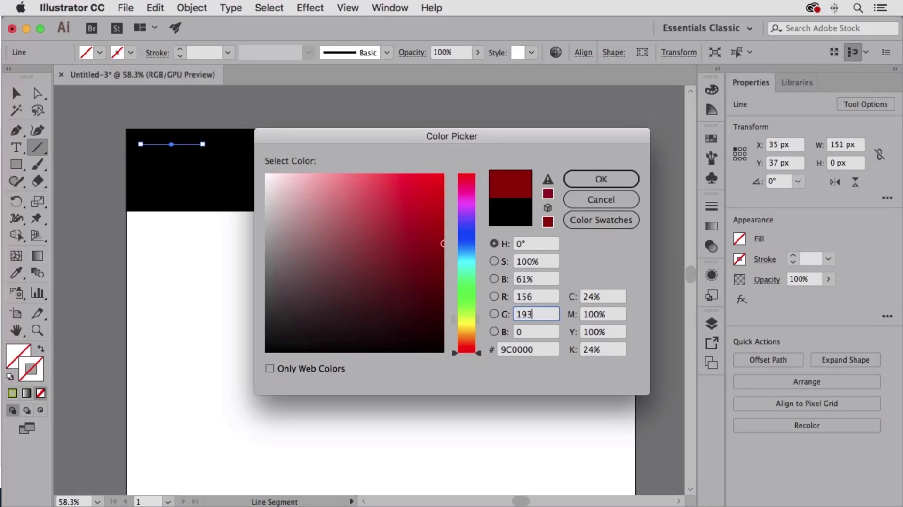
key(Tab)
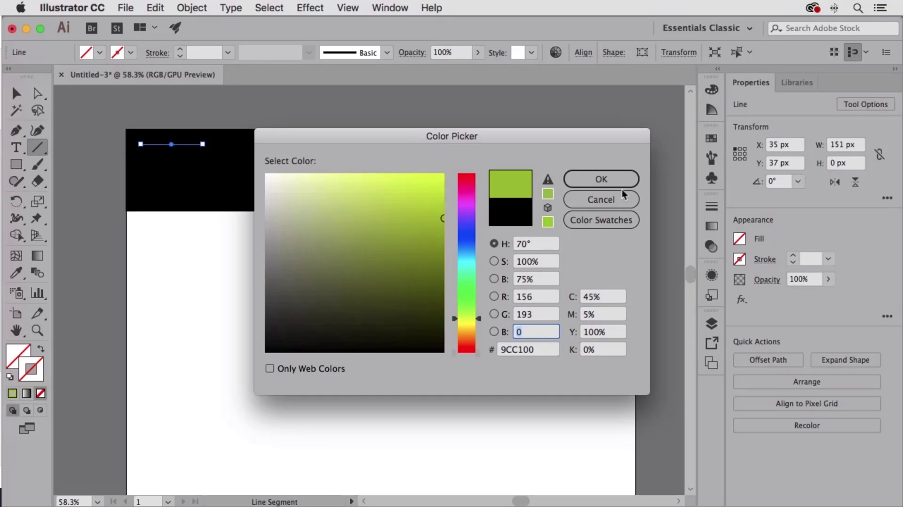
click(608, 180)
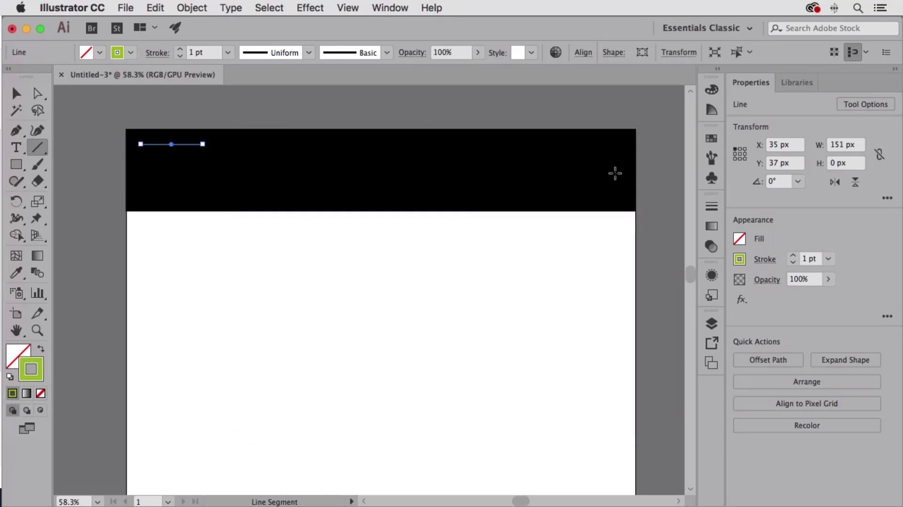
Give the line a 20 pt stroke weight and round caps.
click(712, 207)
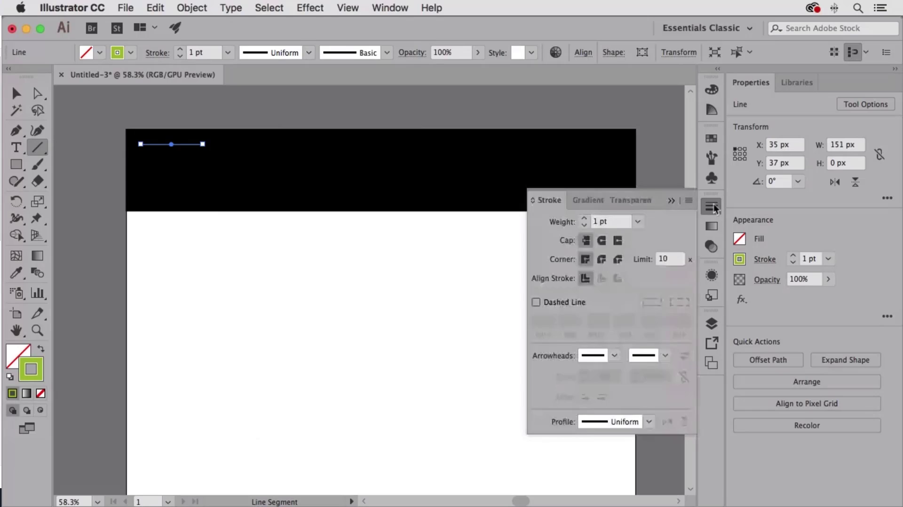
drag(585, 218, 585, 217)
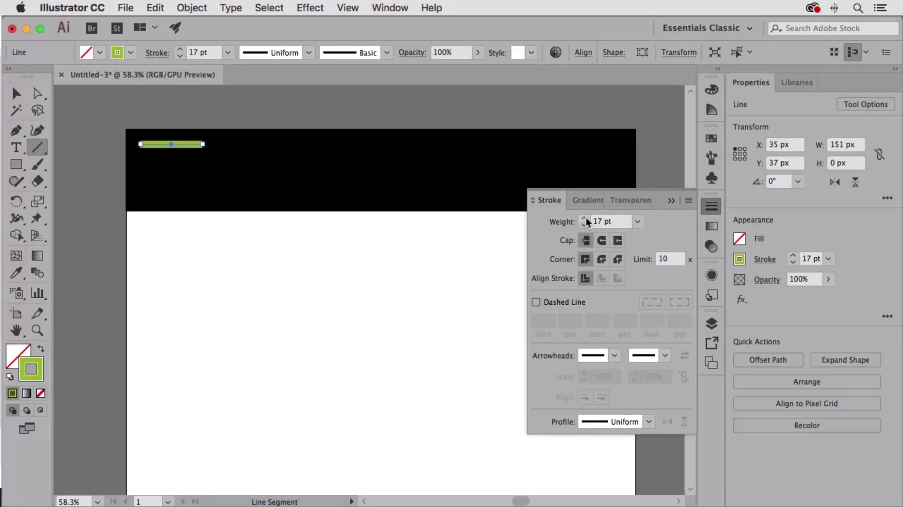
click(603, 241)
click(585, 218)
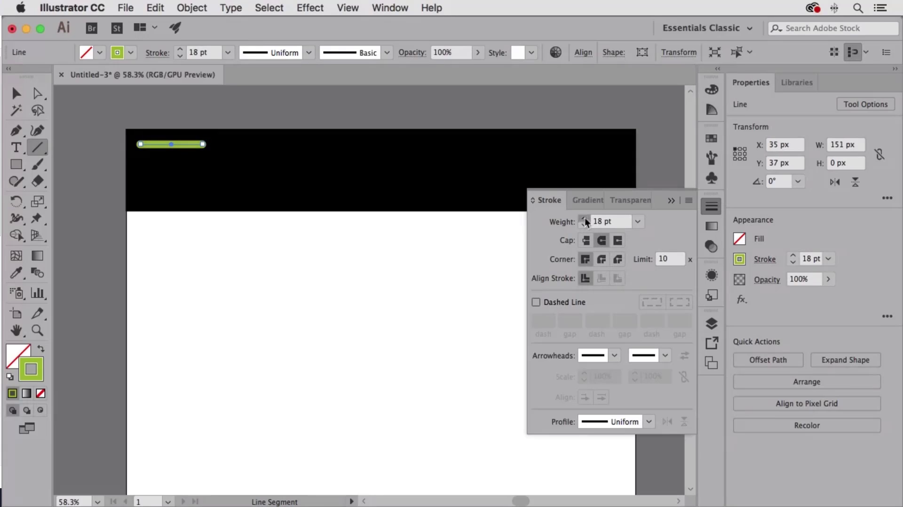
click(585, 218)
click(585, 218)
Save the line's green stroke color as a global swatch named Mobile Green.
click(712, 139)
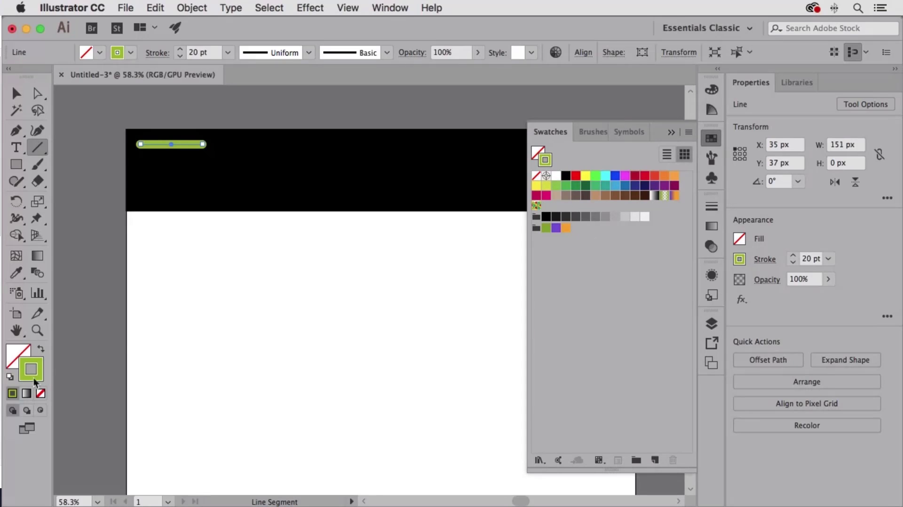
mouse_move(34, 379)
mouse_down()
mouse_move(365, 292)
mouse_move(540, 227)
mouse_move(556, 205)
mouse_up()
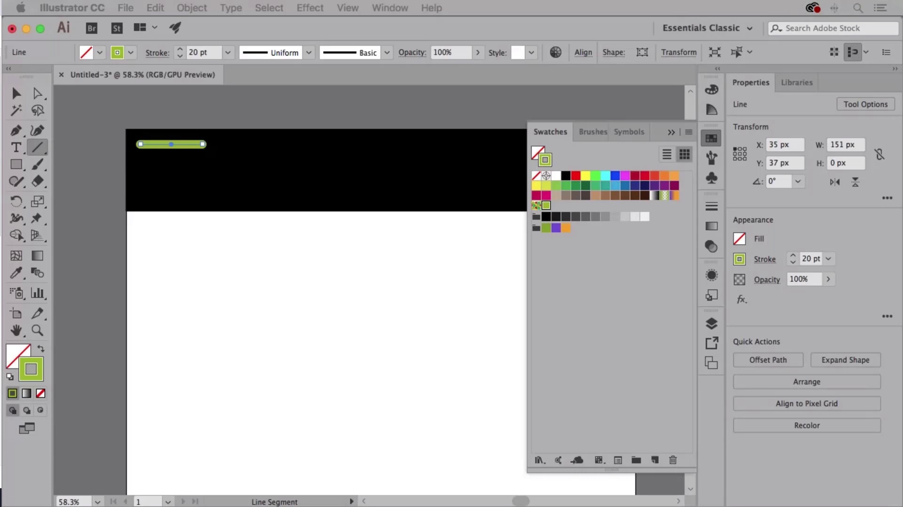
drag(806, 233, 672, 111)
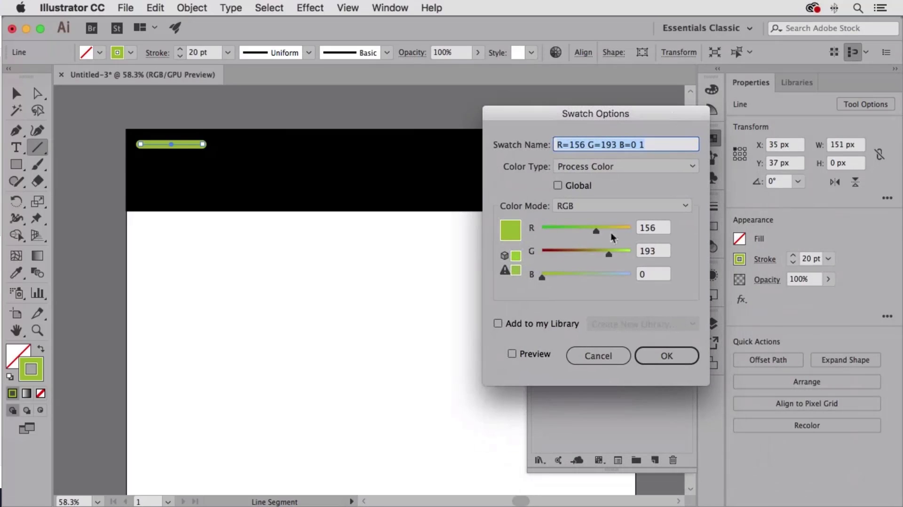
click(558, 186)
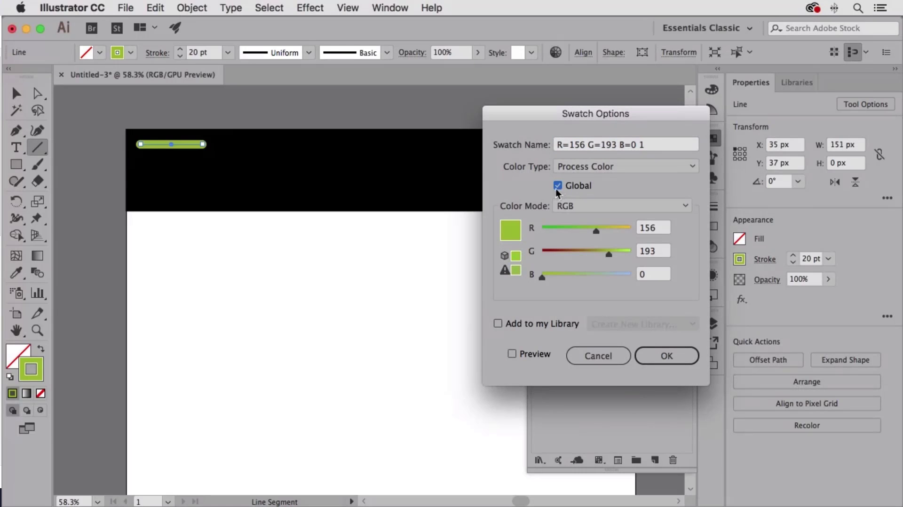
click(665, 144)
text(Mobile Green)
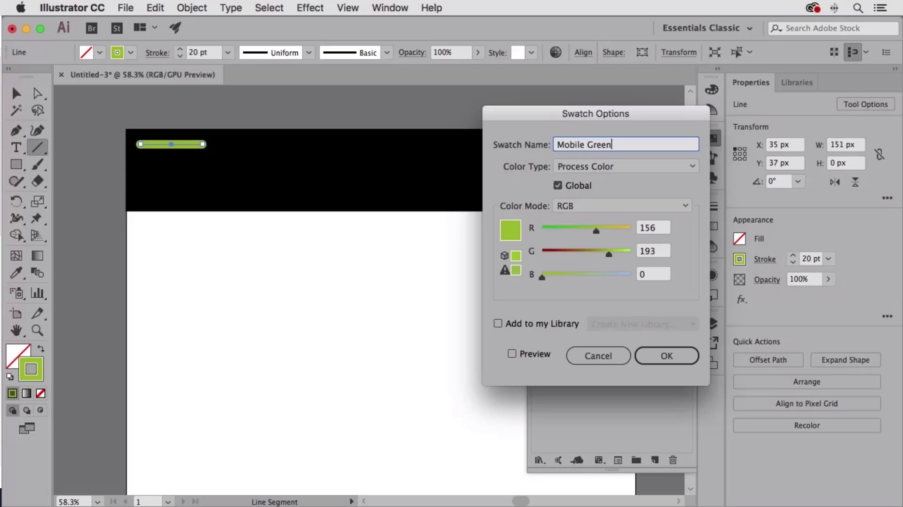
click(667, 356)
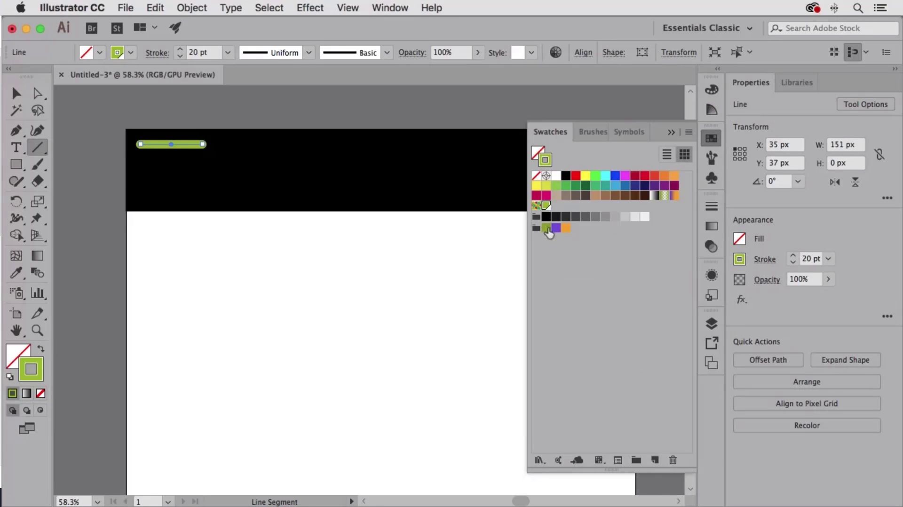
click(712, 140)
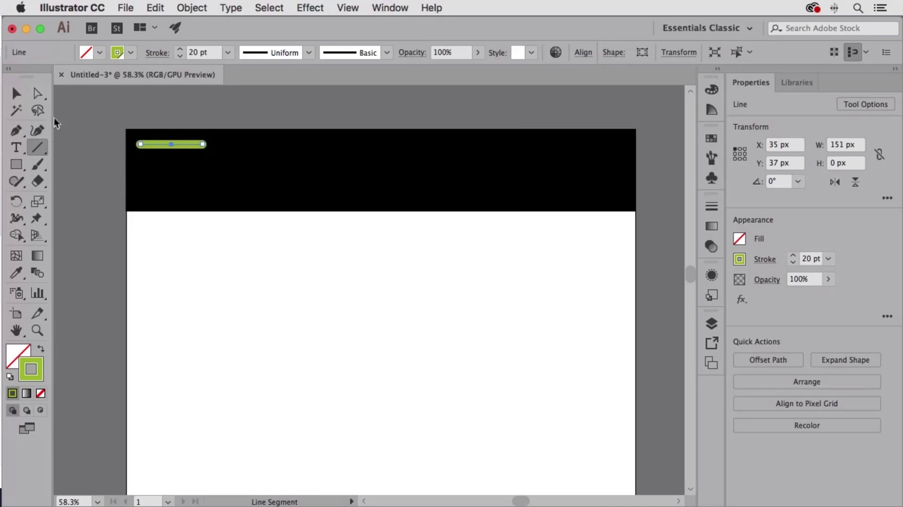
Copy the green line about 46 px straight down and repeat the copy to make a three-line menu icon.
click(16, 94)
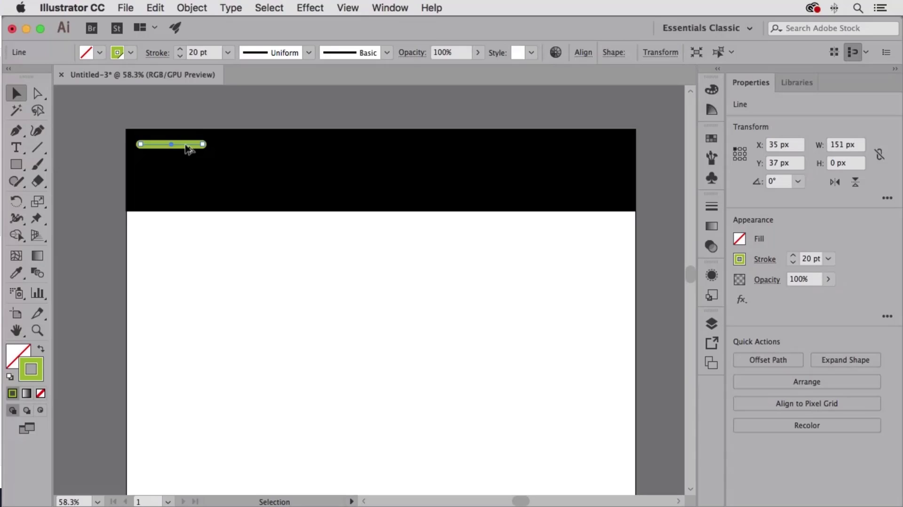
drag(188, 149, 189, 169)
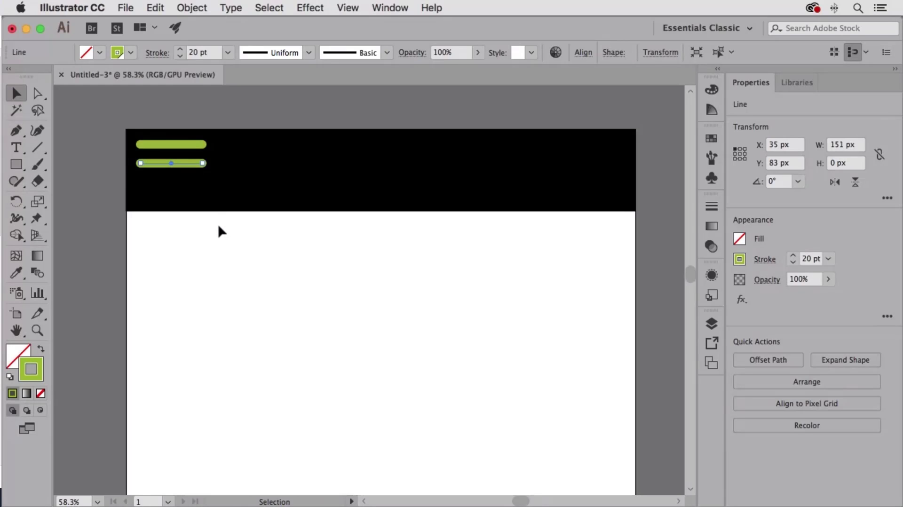
key(super)
key(super+d)
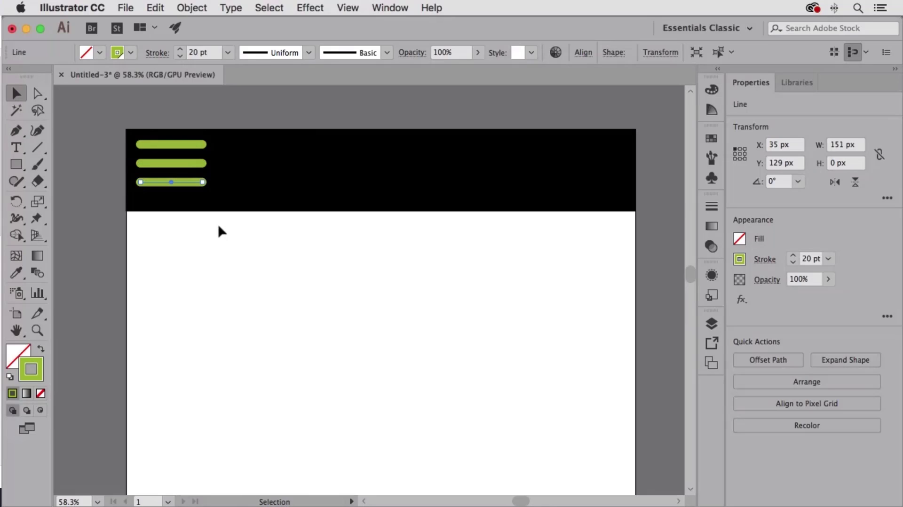
Move all three green lines together to X 56 px, Y 52 px in the header bar and deselect them.
shift+click(181, 164)
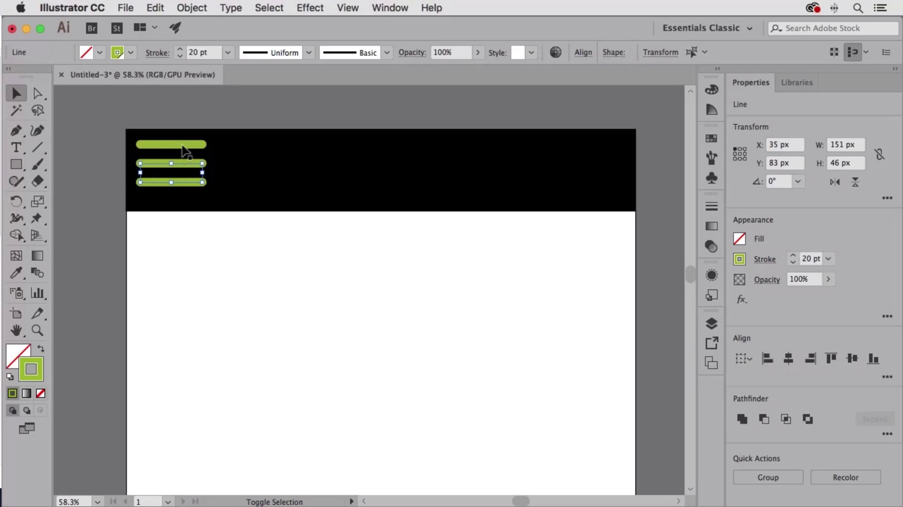
shift+click(184, 146)
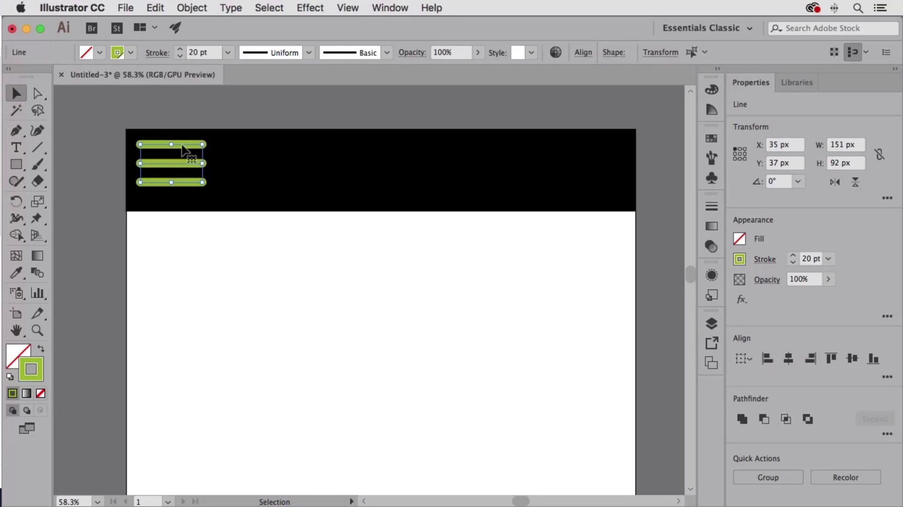
drag(182, 147, 189, 154)
key(Up)
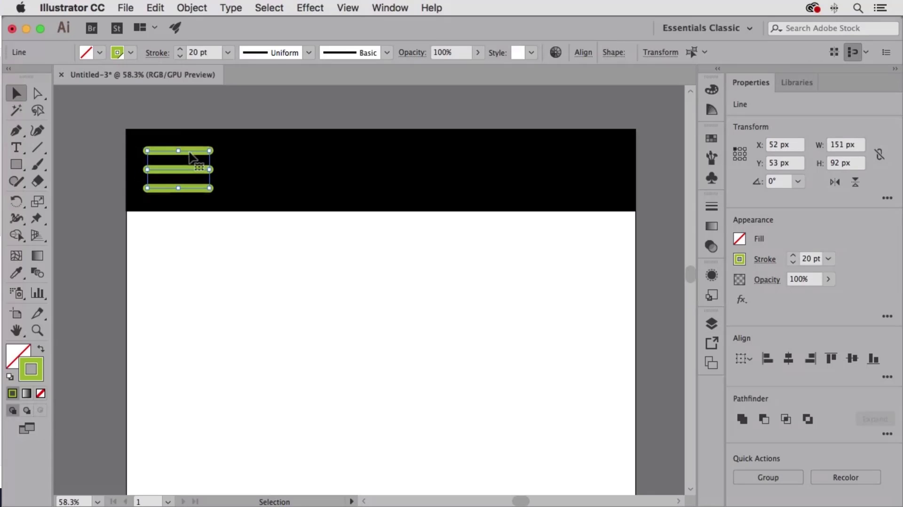
key(Right)
key(Right)
key(Right)
key(Right)
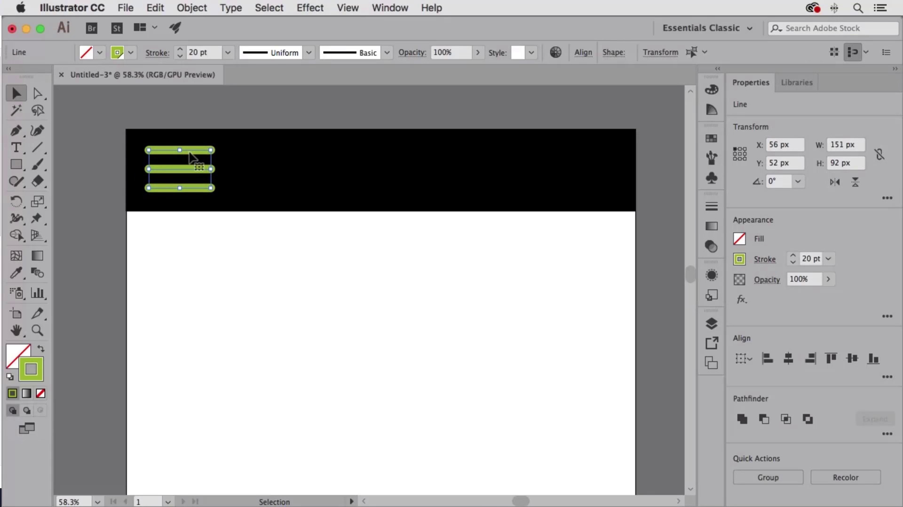
click(227, 119)
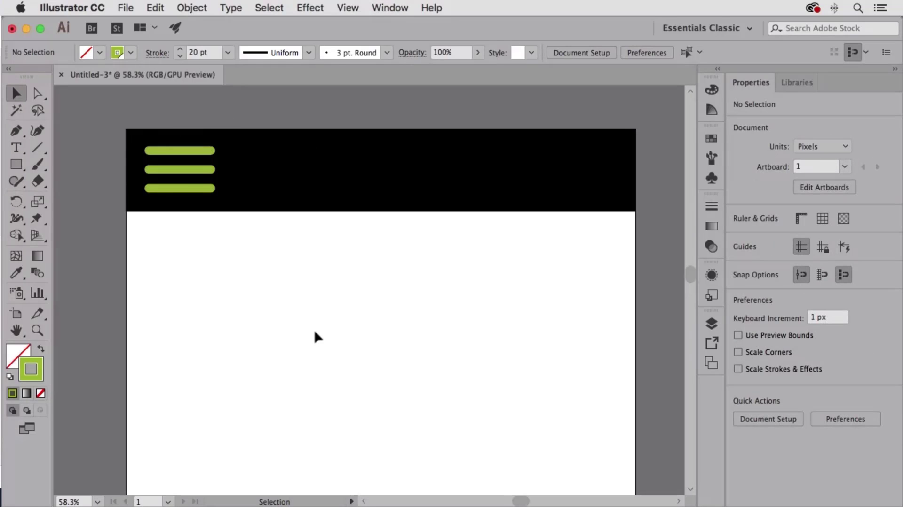
Draw an upright five-pointed star about 132 px wide at the left end of the black footer bar, with Mobile Green fill and no stroke.
drag(391, 418, 382, 239)
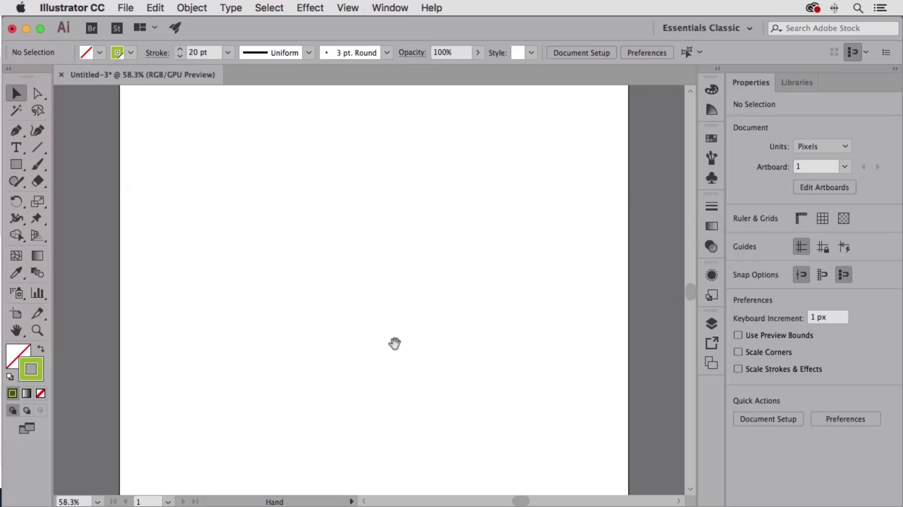
drag(394, 344, 389, 171)
drag(400, 376, 402, 200)
drag(335, 360, 398, 342)
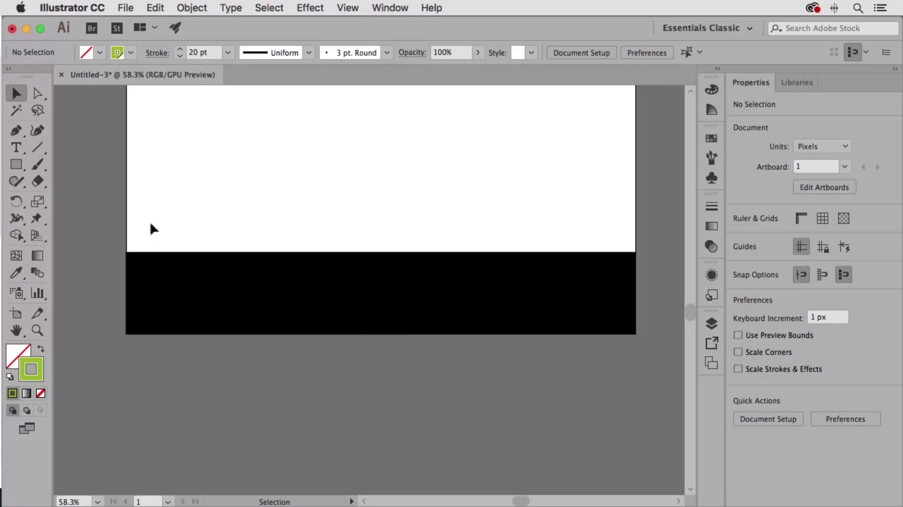
click(15, 165)
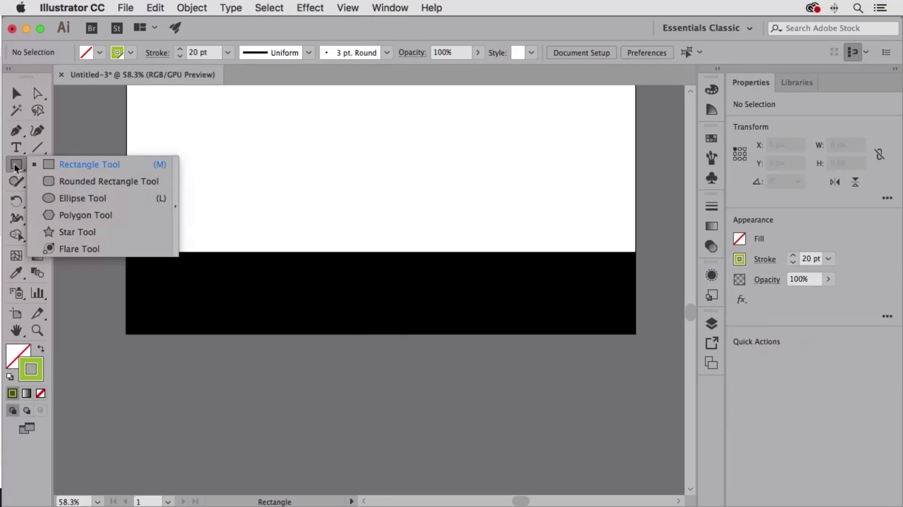
click(102, 233)
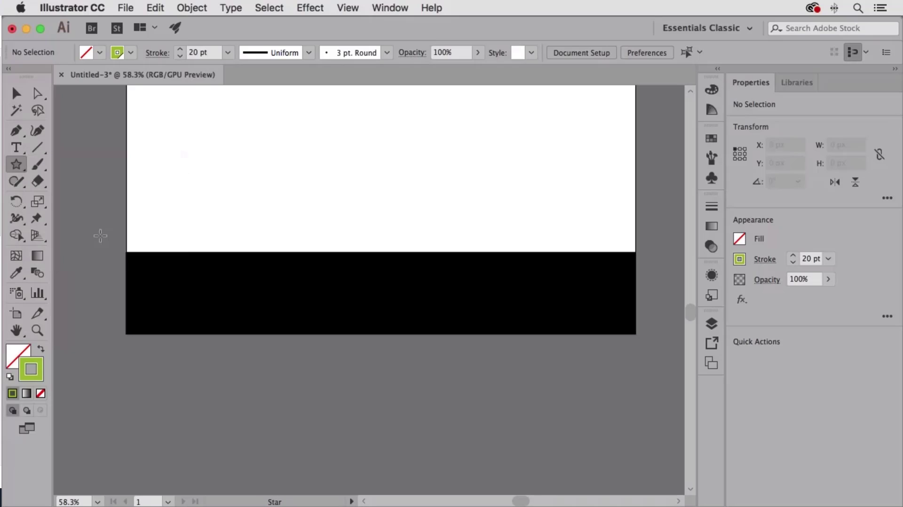
click(41, 352)
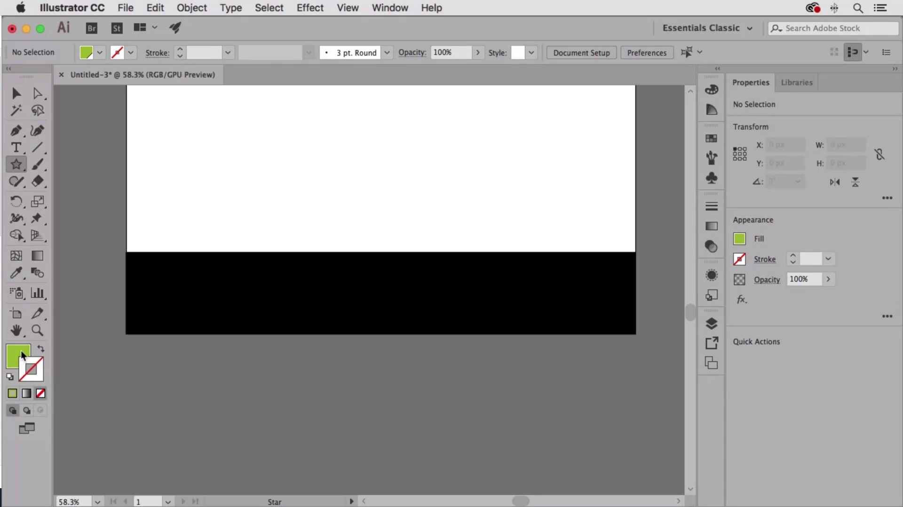
click(21, 351)
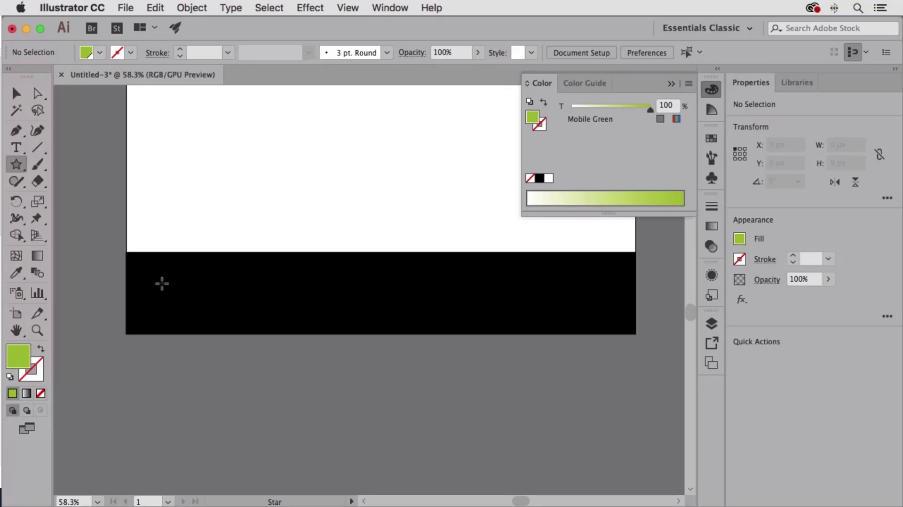
drag(165, 277, 201, 314)
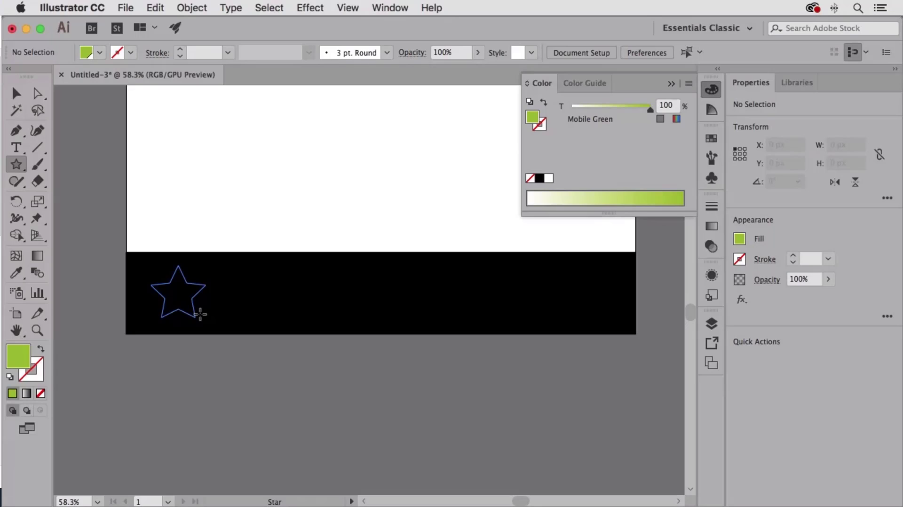
mouse_move(200, 314)
mouse_down()
mouse_move(188, 306)
mouse_move(256, 313)
mouse_move(201, 313)
mouse_up()
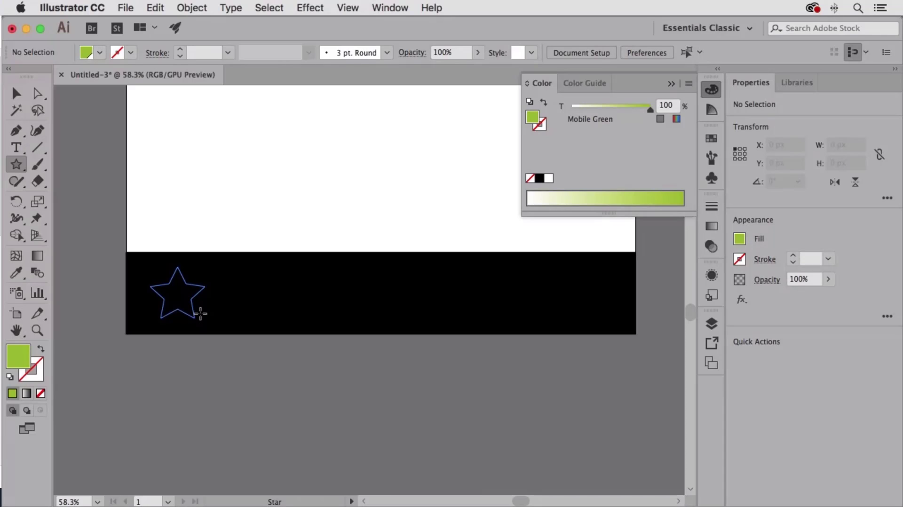
drag(201, 314, 200, 312)
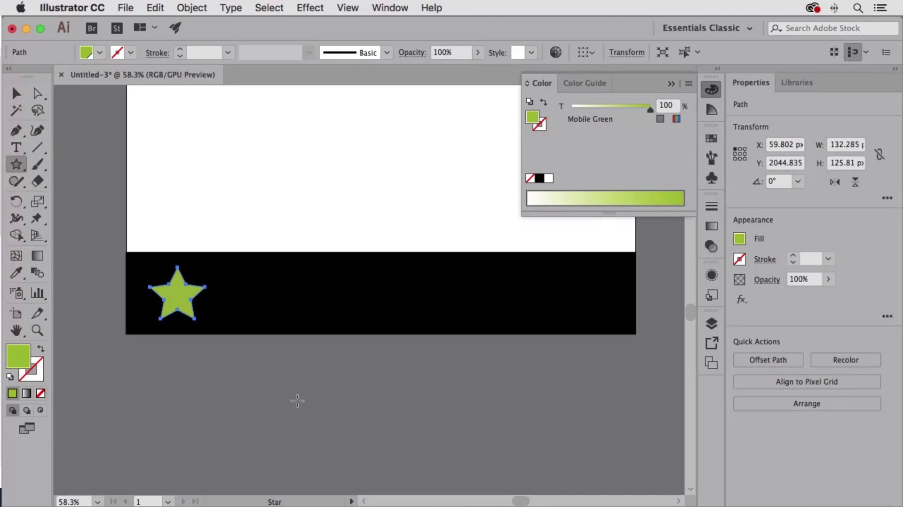
Draw a Mobile Green circle about 76 px in diameter in the black footer bar, just to the right of the star.
click(18, 165)
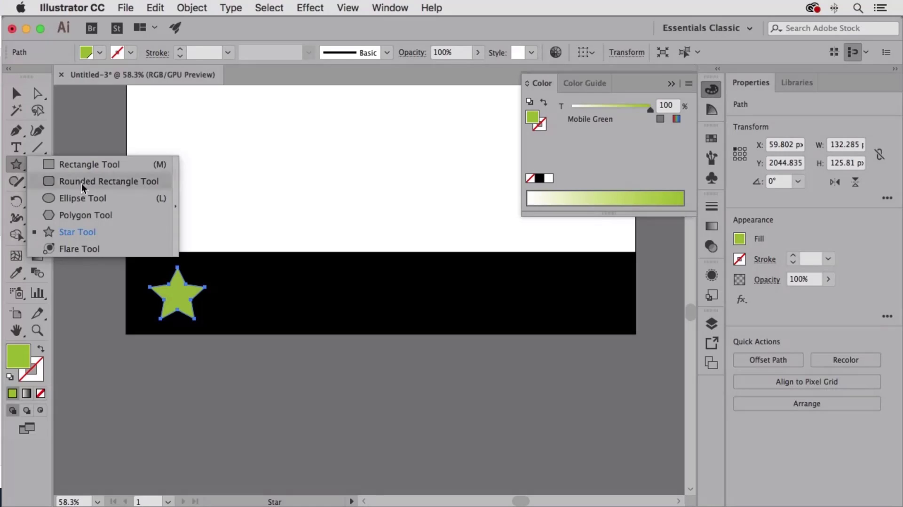
click(97, 198)
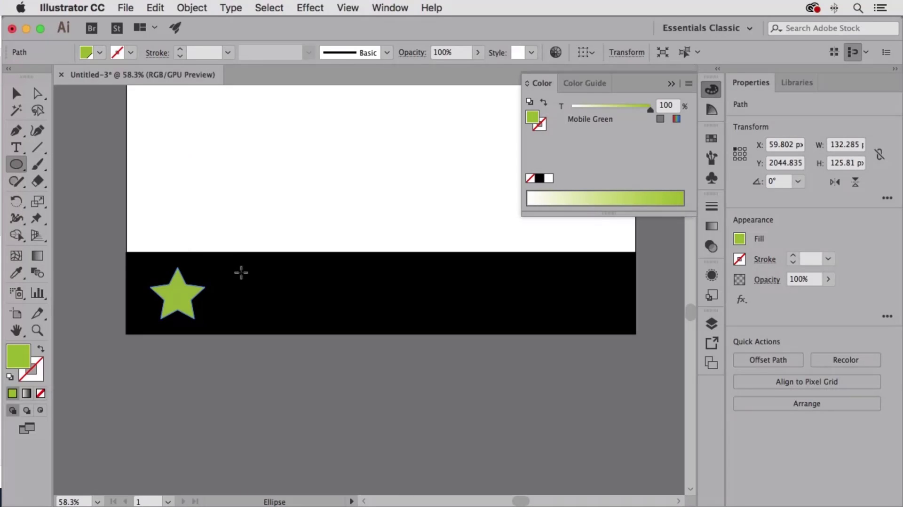
click(349, 6)
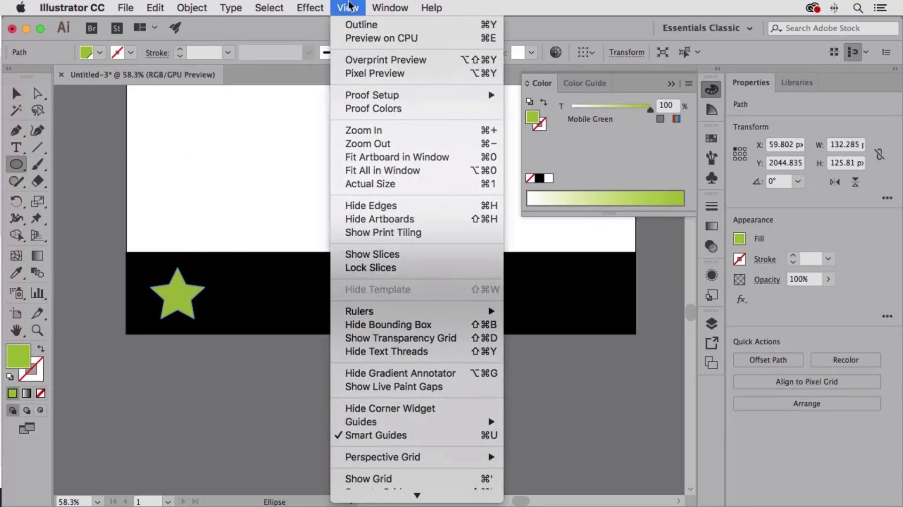
mouse_move(417, 495)
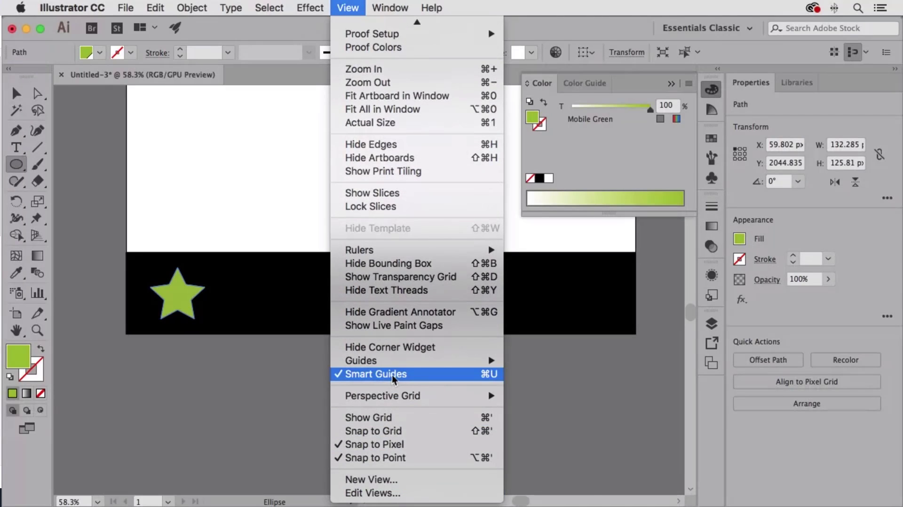
click(348, 7)
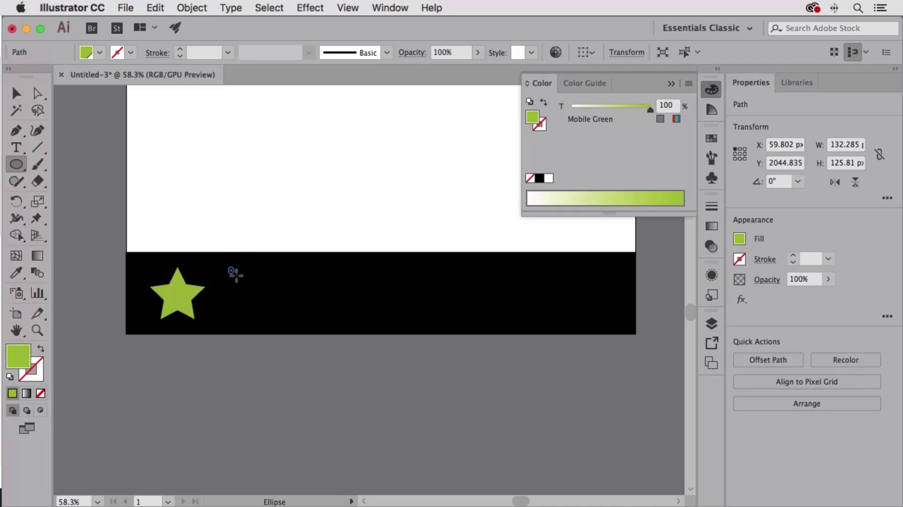
drag(236, 275, 264, 294)
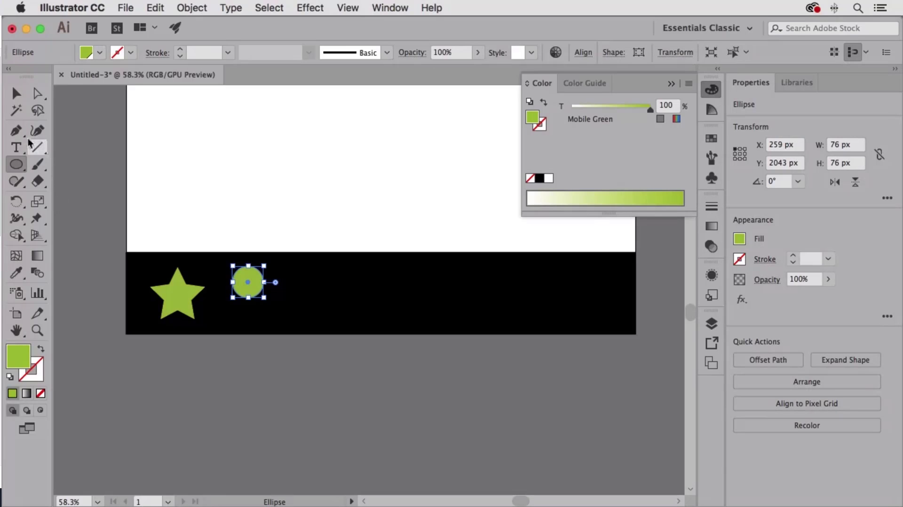
Convert the circle's bottom anchor to a corner point and pull it straight down about 48 px to form a map pin, then deselect.
click(16, 130)
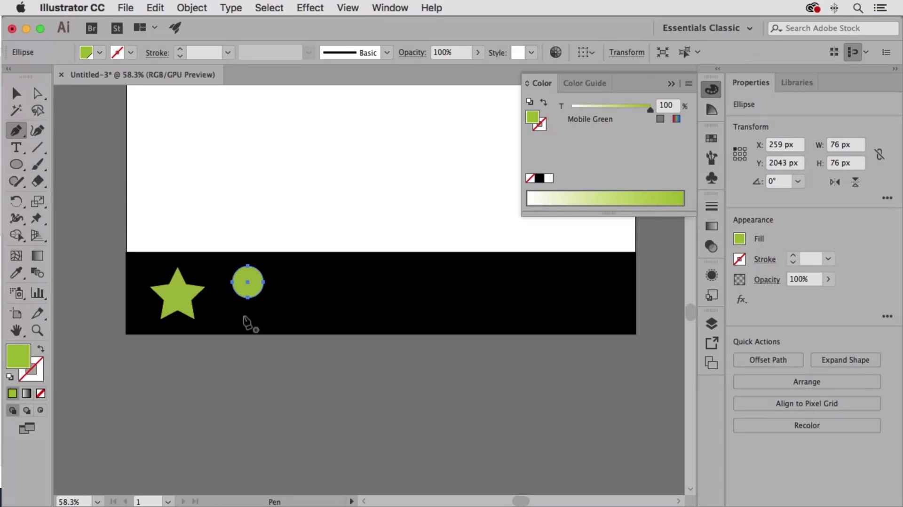
key(alt)
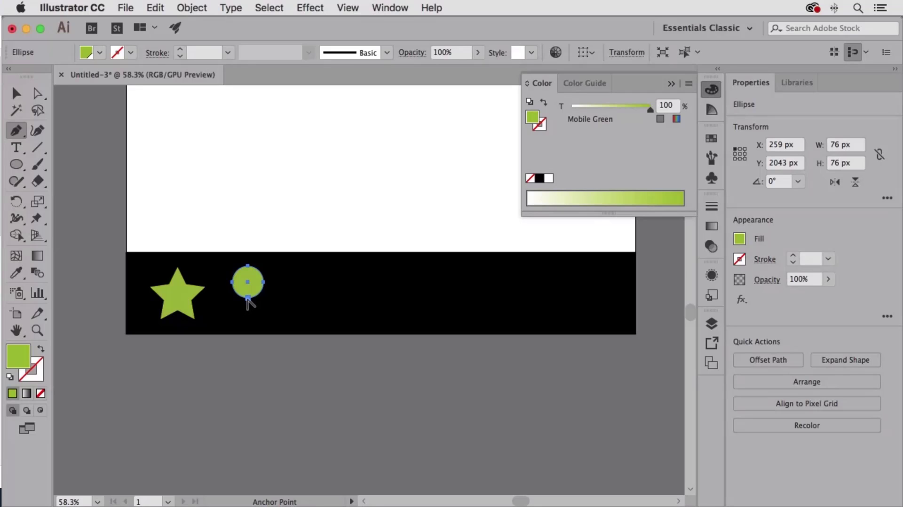
alt+click(248, 297)
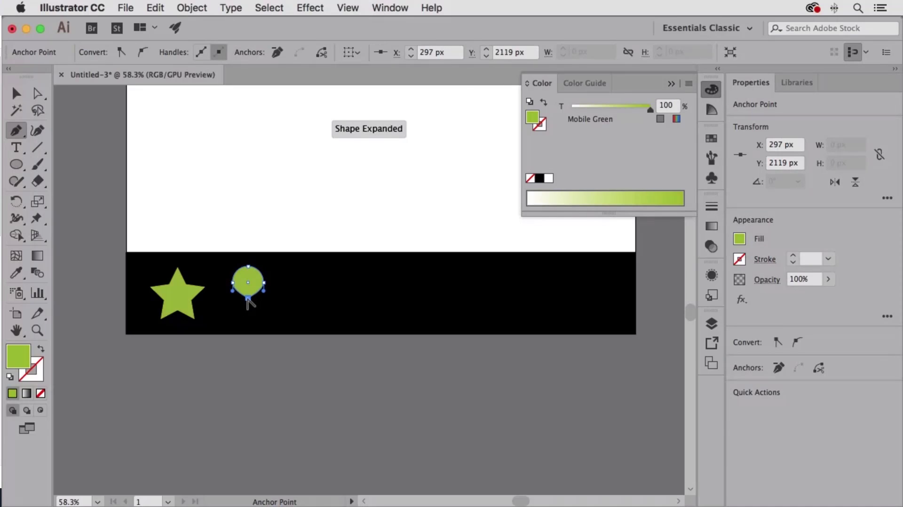
key(super)
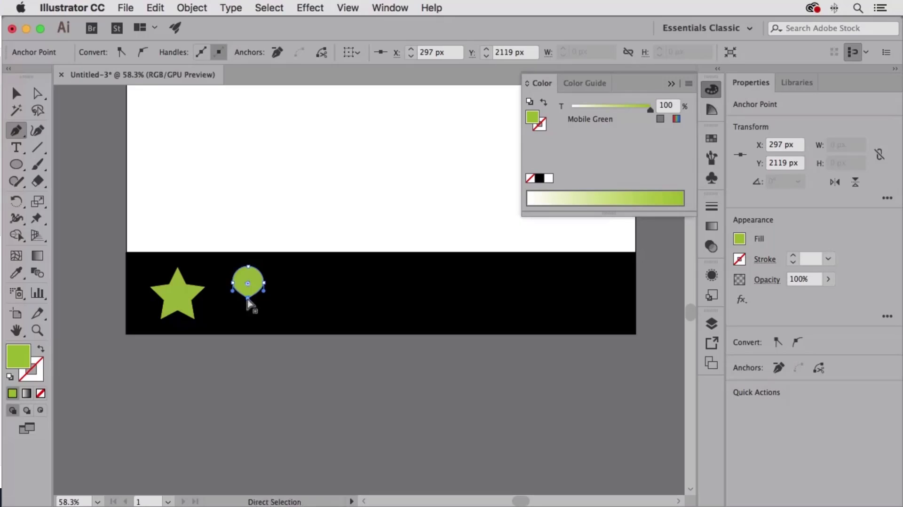
drag(247, 299, 248, 321)
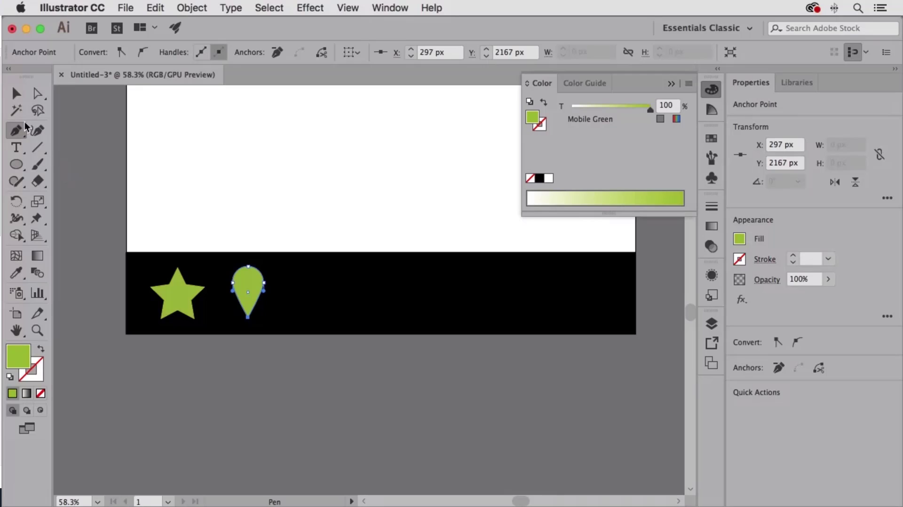
key(v)
click(242, 388)
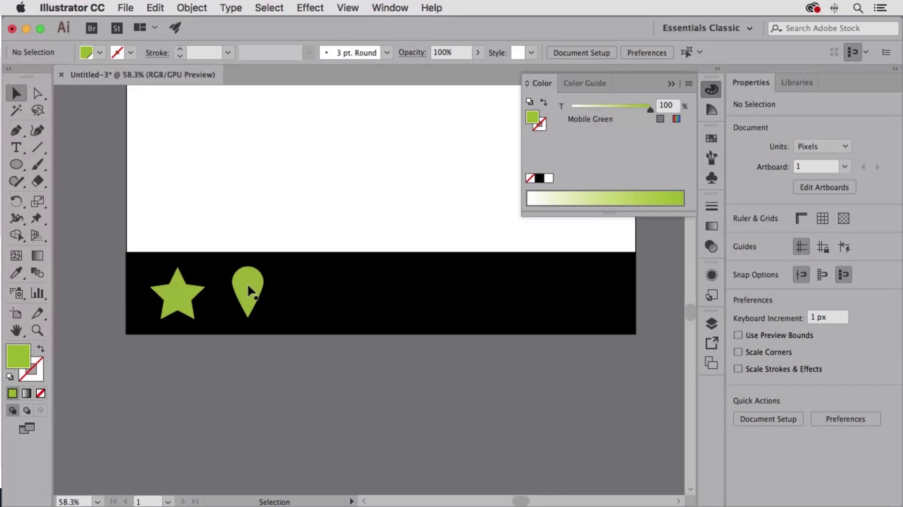
Draw a circle about 30 px in diameter inside the pin's head and center it horizontally with the pin as key object.
click(16, 165)
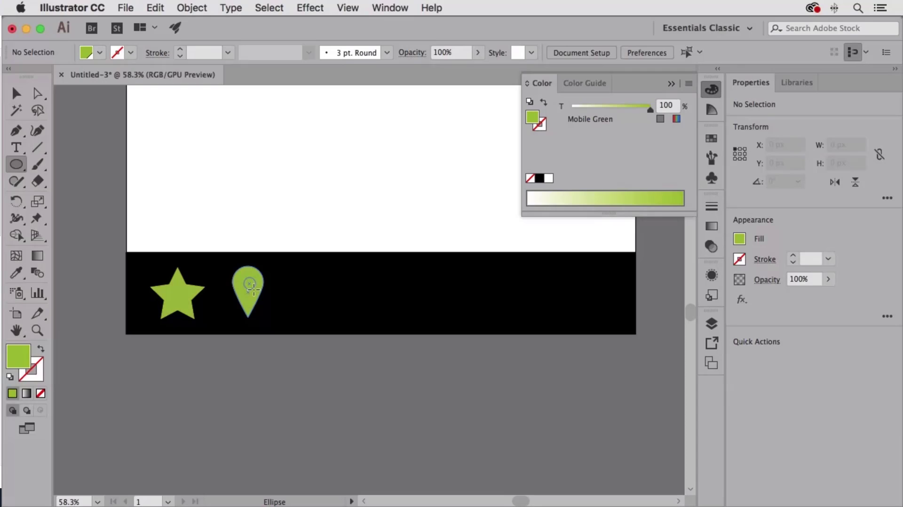
drag(249, 284, 256, 290)
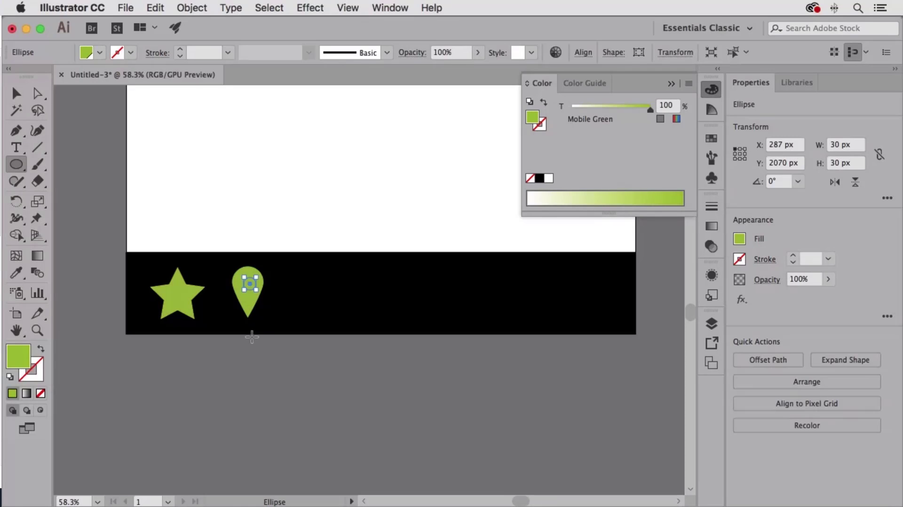
click(16, 94)
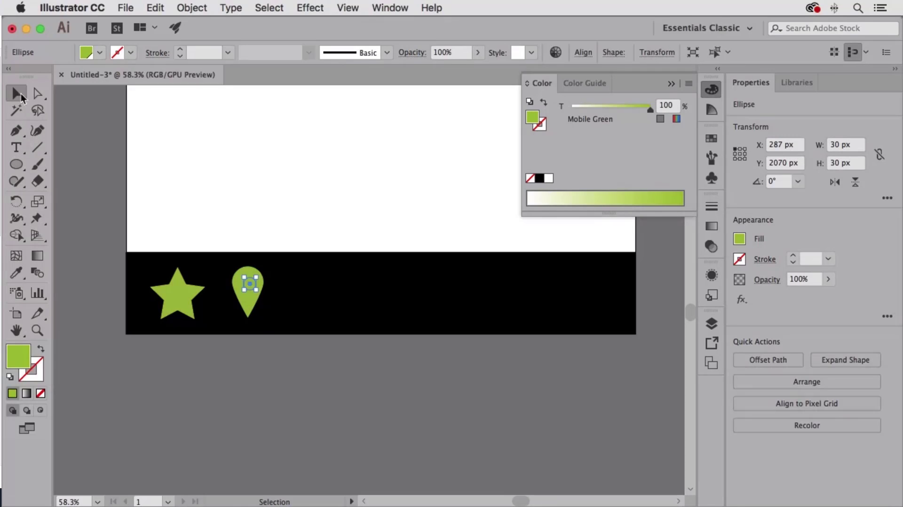
shift+click(249, 306)
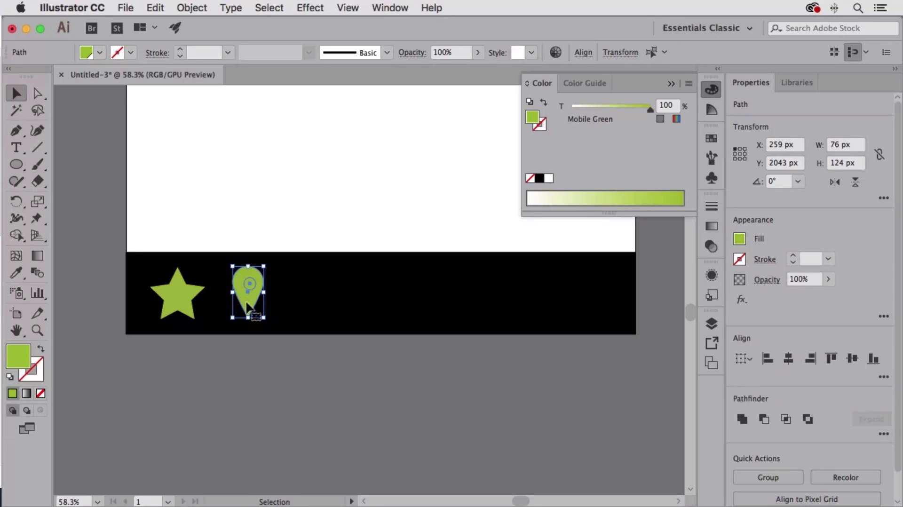
click(246, 303)
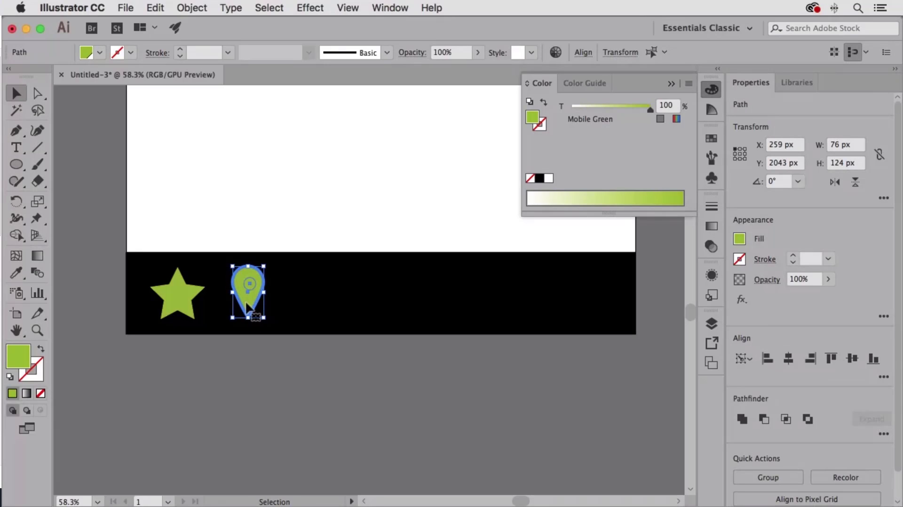
click(582, 53)
click(461, 92)
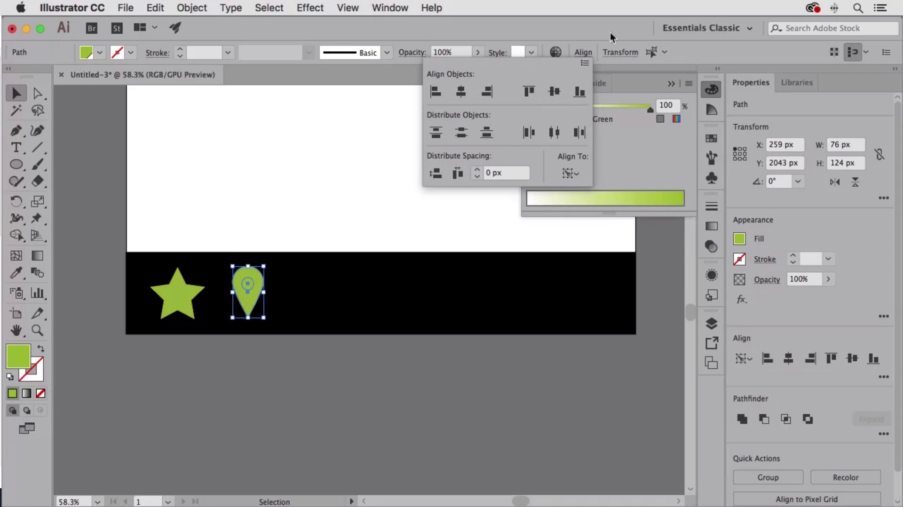
click(583, 53)
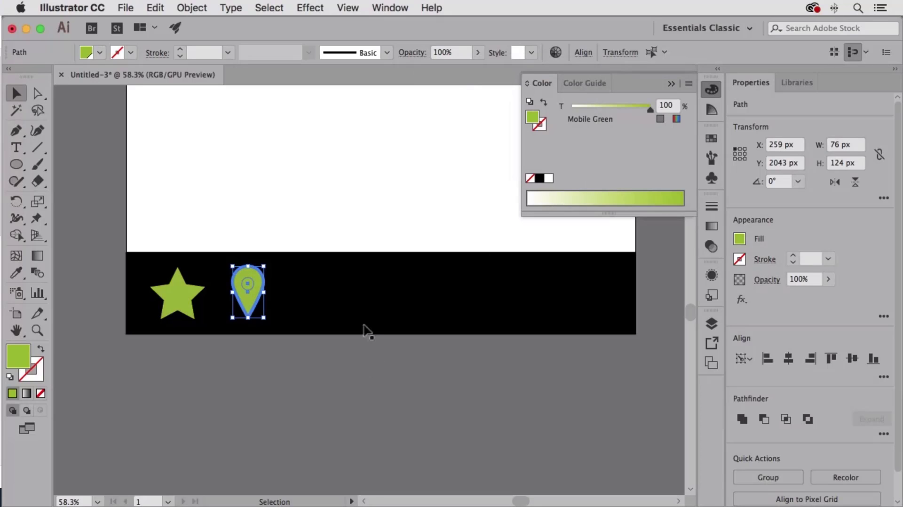
Make a compound path from the small circle and the pin to cut a hole in its head, then deselect it.
click(196, 7)
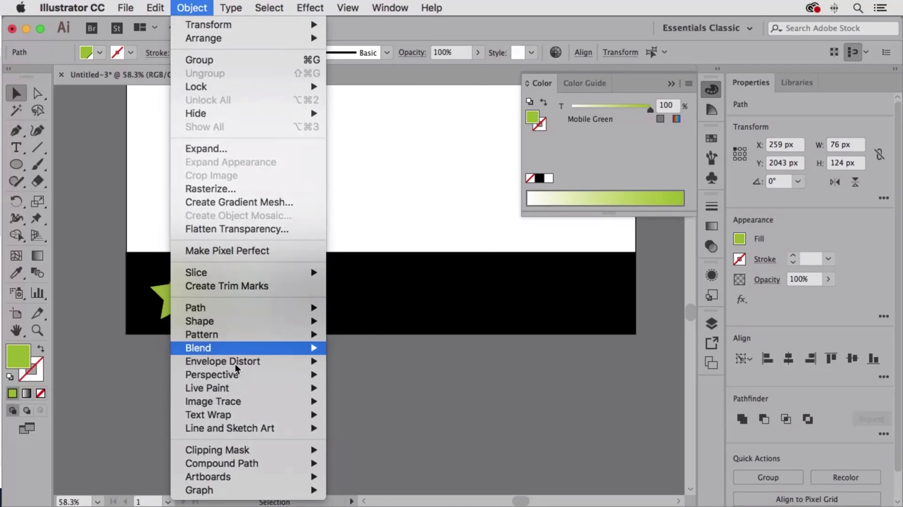
mouse_move(242, 462)
click(356, 466)
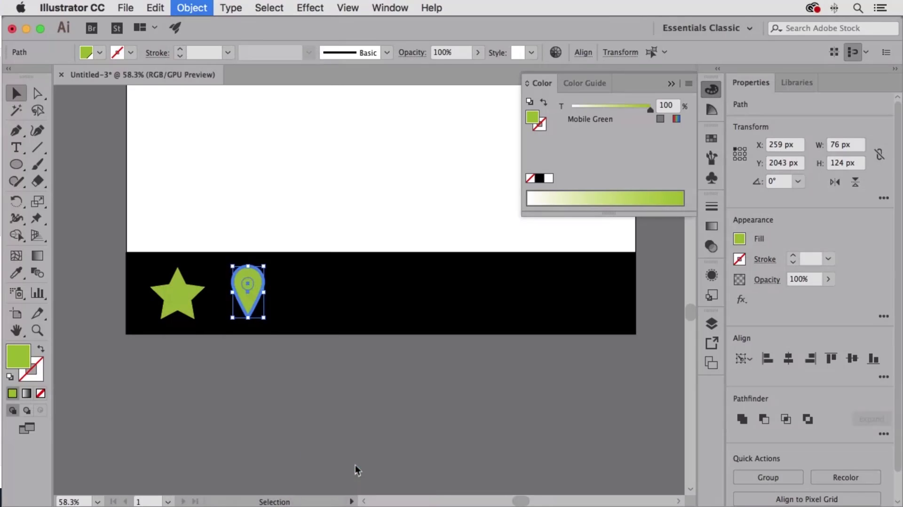
click(251, 383)
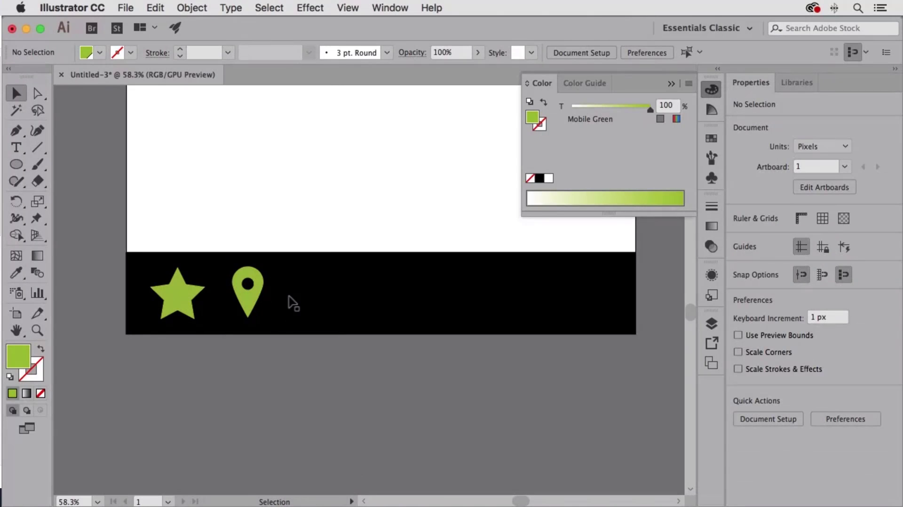
click(248, 306)
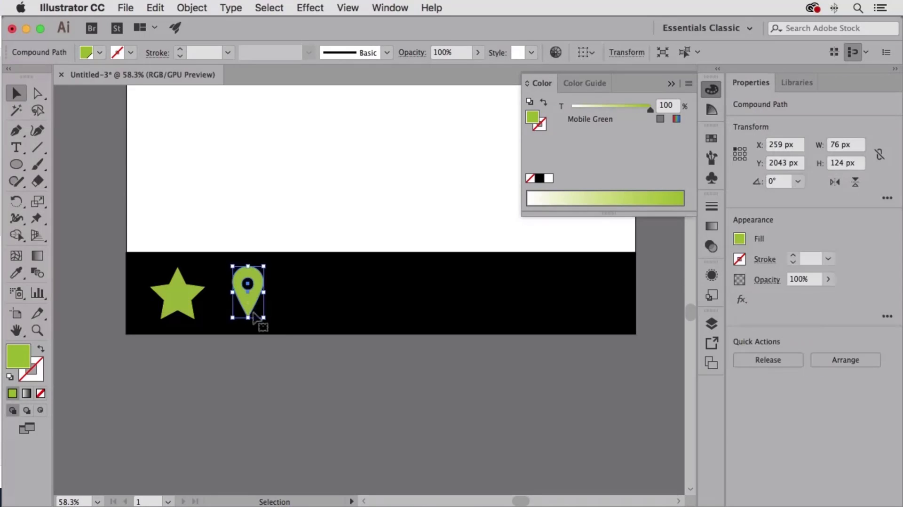
click(262, 351)
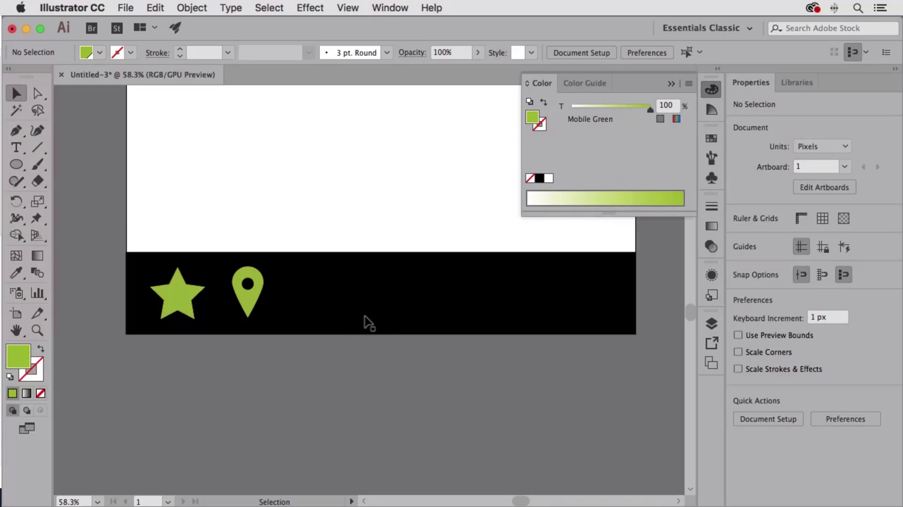
Draw a green square about 401 px wide overlapping the footer bar to the right of the pin and rotate it 45°.
click(19, 166)
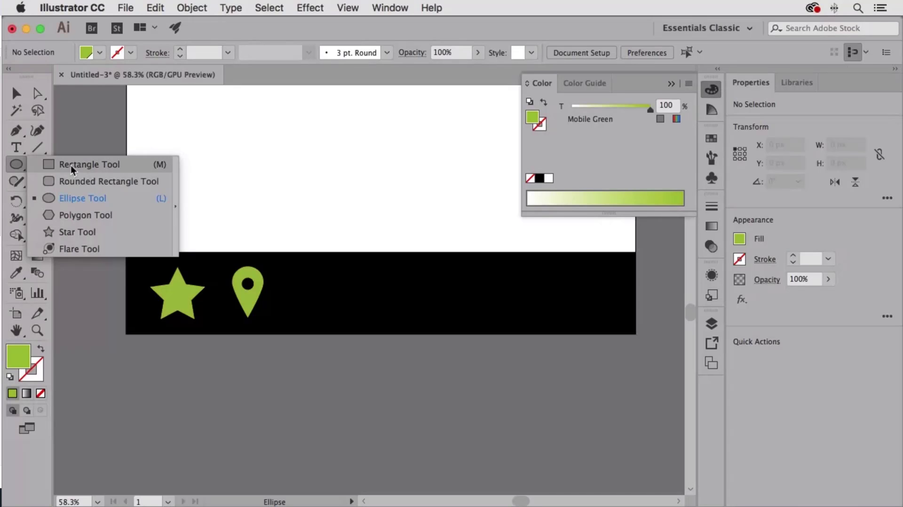
click(72, 165)
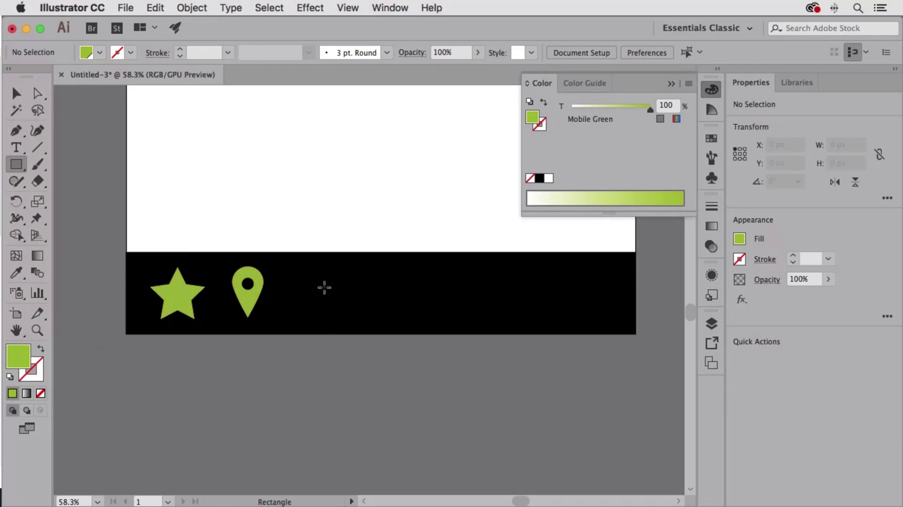
drag(324, 287, 489, 419)
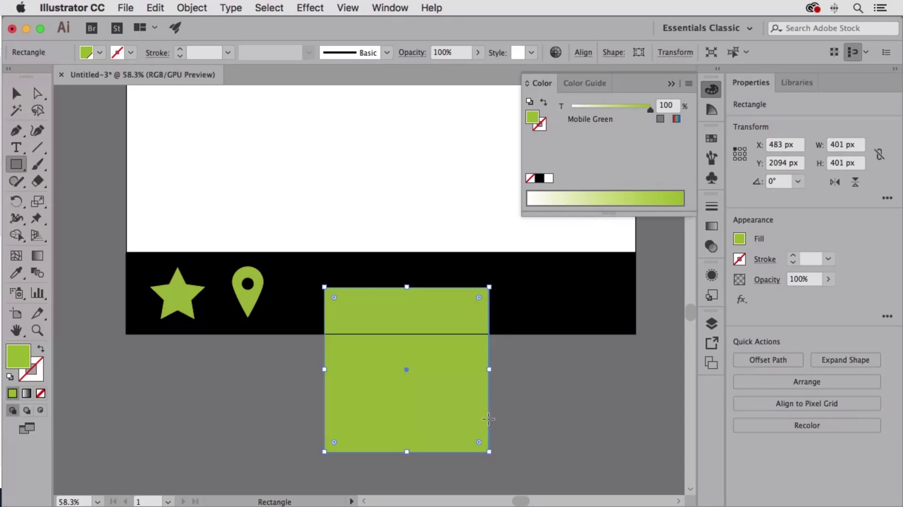
click(16, 93)
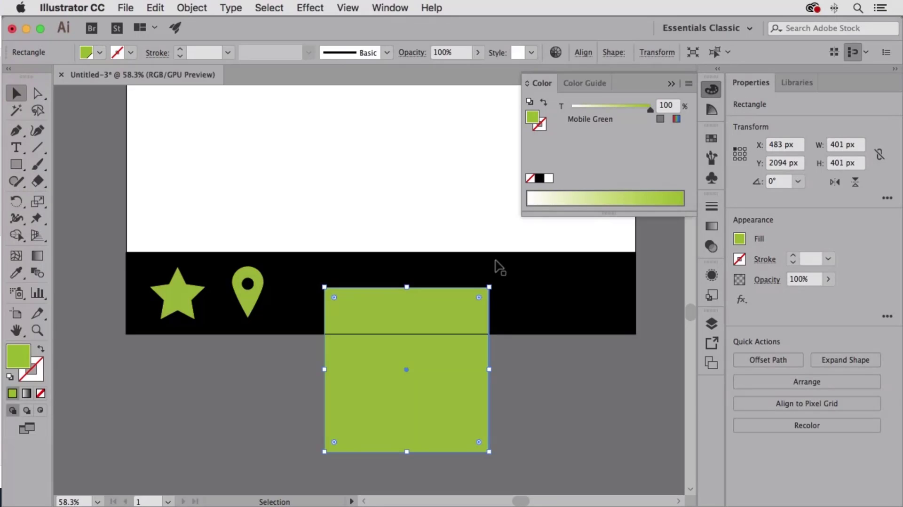
drag(494, 280, 408, 231)
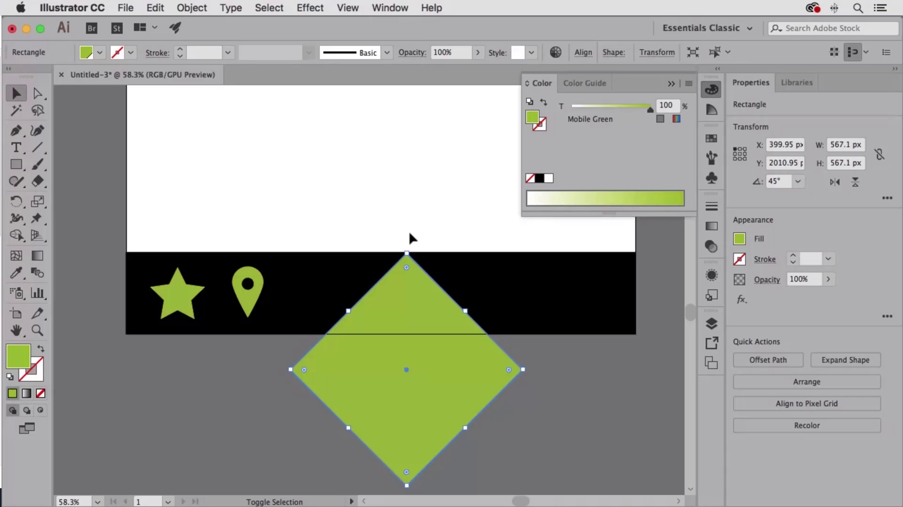
Move the green diamond up to about X 348 px, Y 1611 px so only its lower corner overlaps the footer bar.
drag(462, 350, 439, 360)
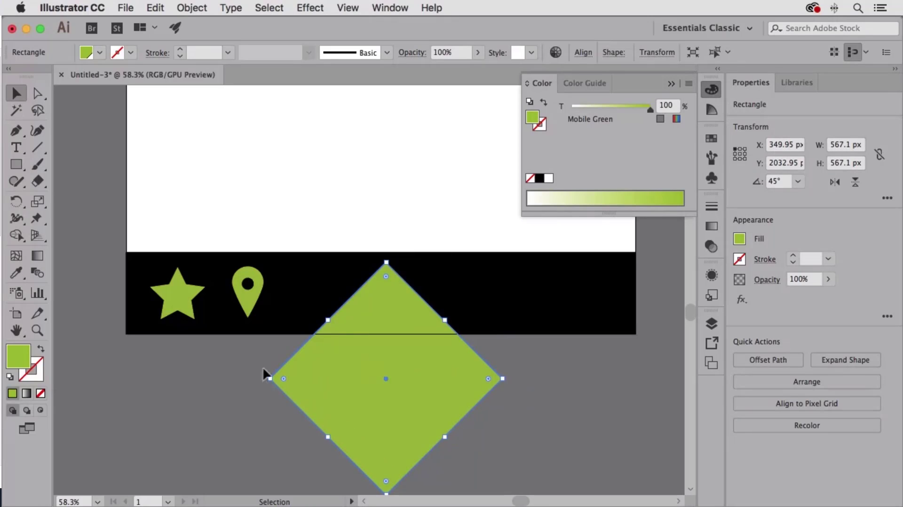
mouse_move(265, 376)
mouse_down()
mouse_move(265, 352)
mouse_move(269, 376)
mouse_up()
drag(394, 409, 394, 242)
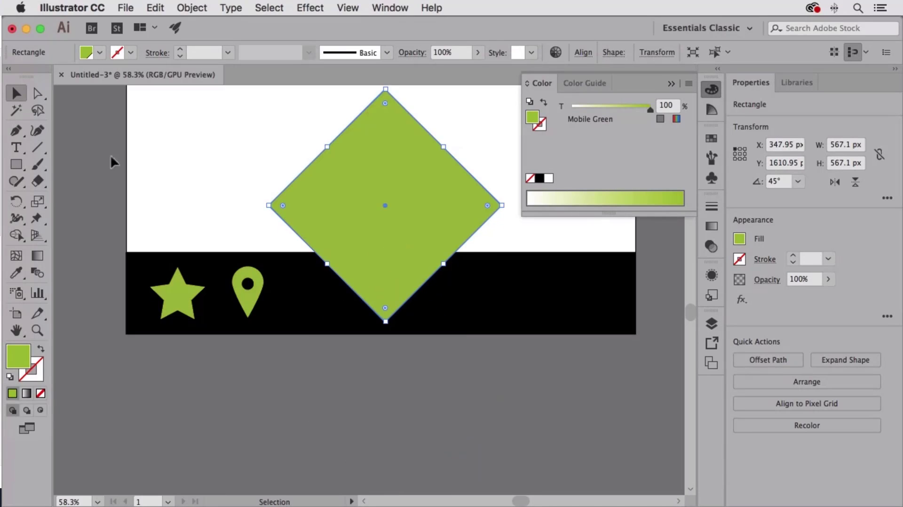
Draw a green rectangle about 911 by 573 px over the diamond, leaving only its lower tip exposed in the footer bar.
click(16, 166)
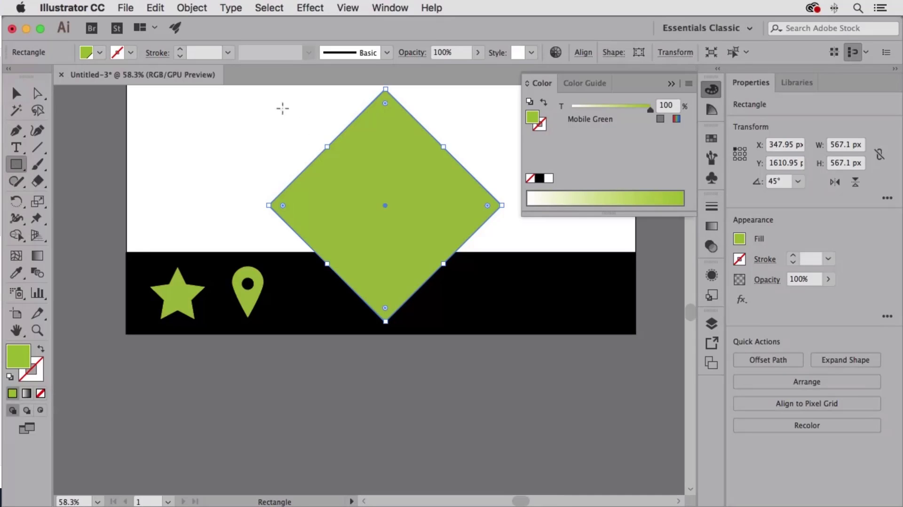
key(space)
drag(274, 144, 276, 203)
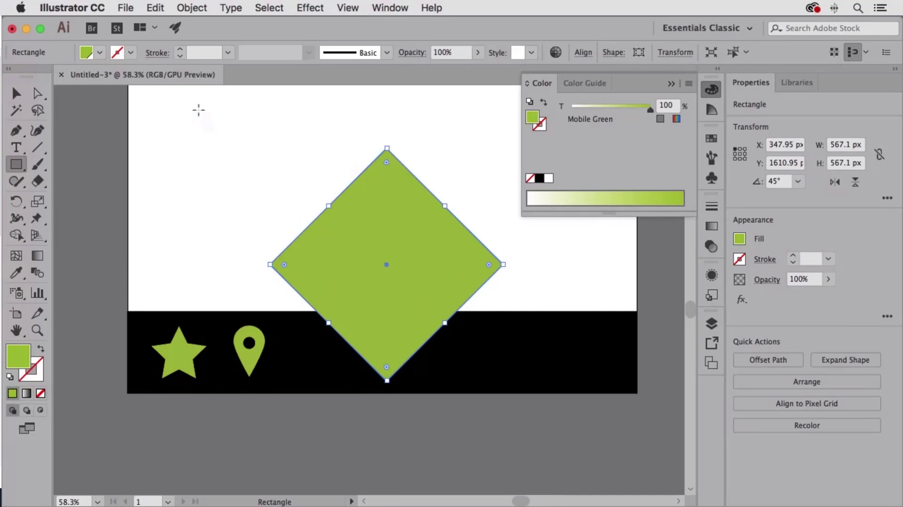
mouse_move(198, 106)
mouse_down()
mouse_move(417, 155)
mouse_move(537, 272)
mouse_move(572, 341)
mouse_up()
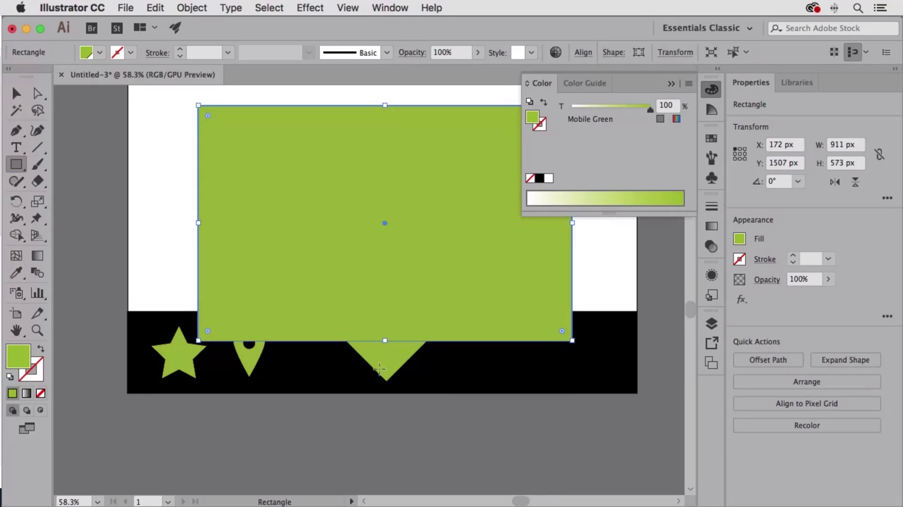
click(16, 93)
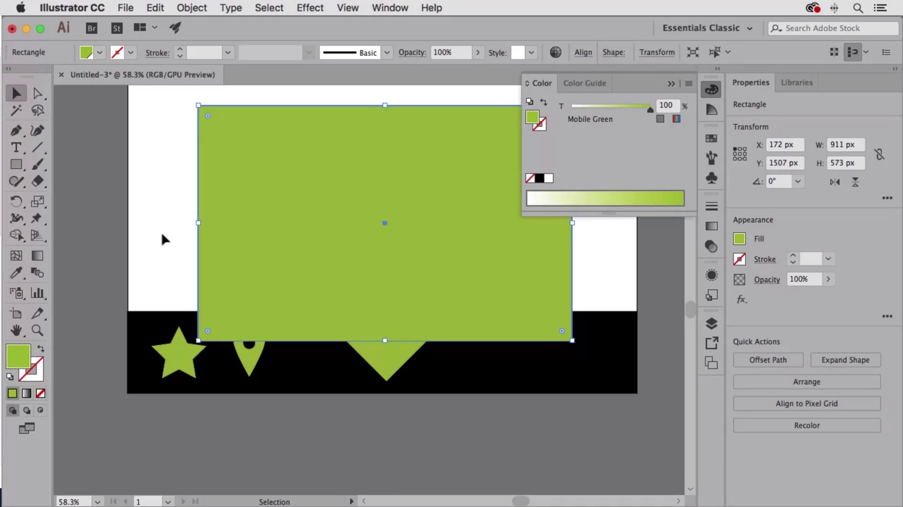
Remove the large rectangle and the upper part of the diamond with Shape Builder, keeping only the small triangle in the footer.
shift+click(383, 363)
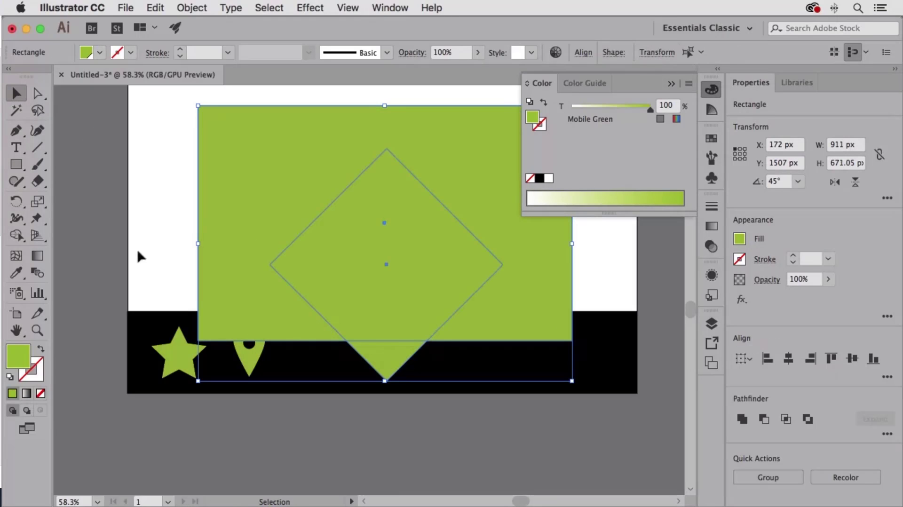
click(16, 235)
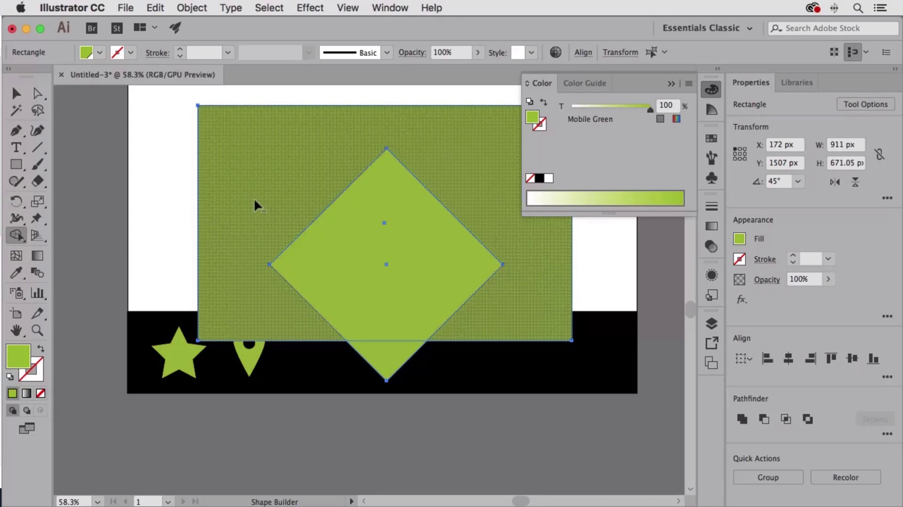
alt+click(254, 198)
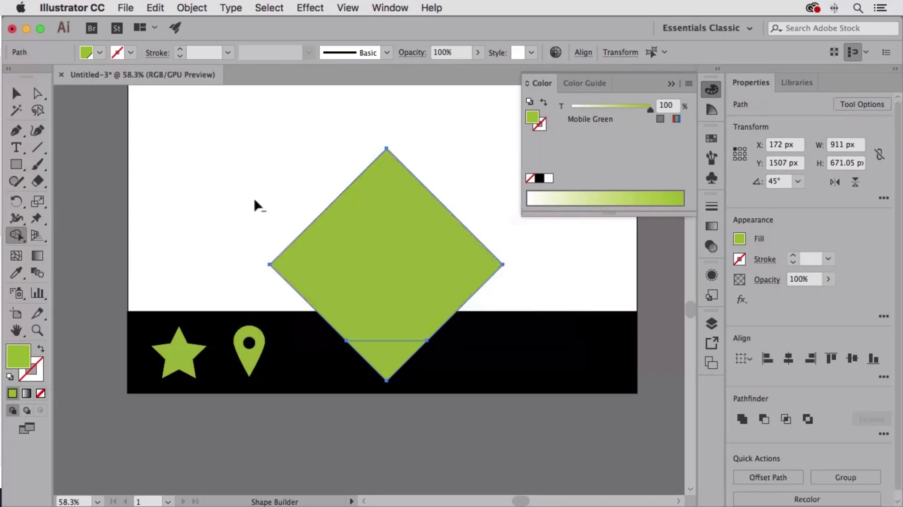
alt+click(380, 274)
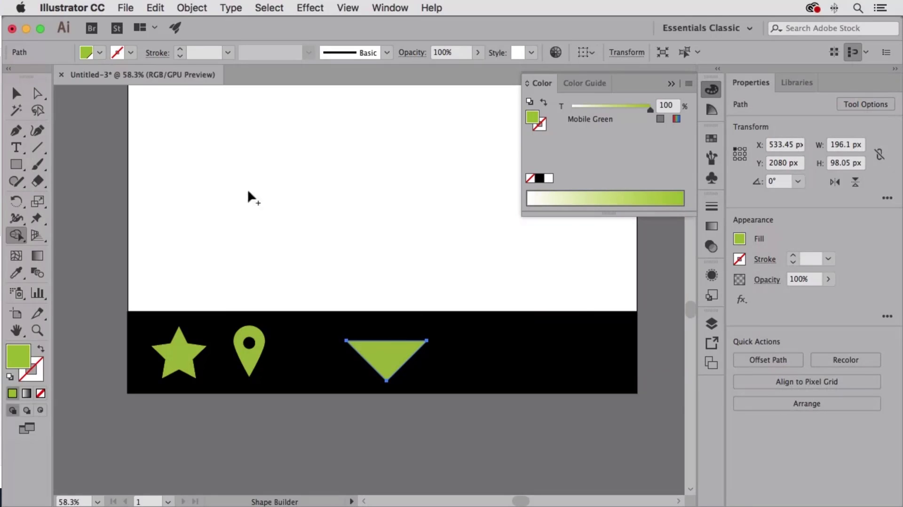
Open the triangle's top edge by adding and deleting a midpoint anchor, and swap its green fill to the stroke.
click(16, 133)
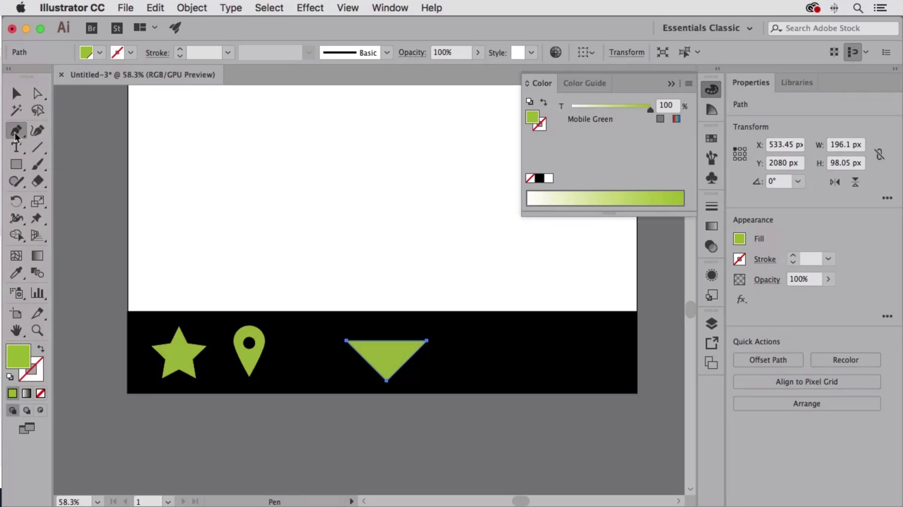
click(383, 340)
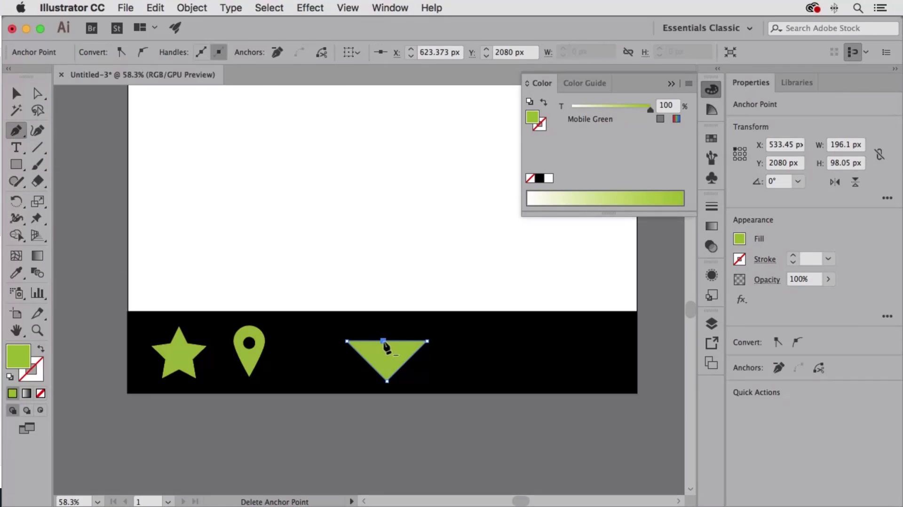
click(384, 342)
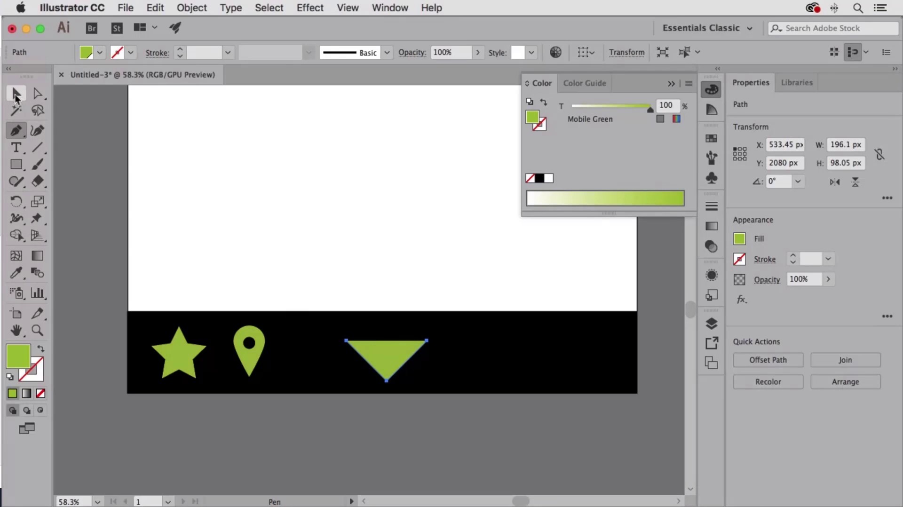
click(17, 96)
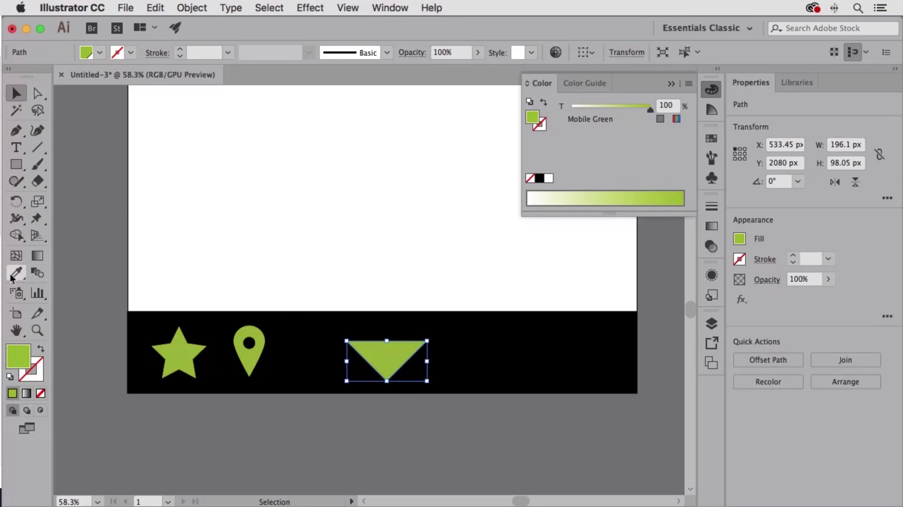
key(shift+x)
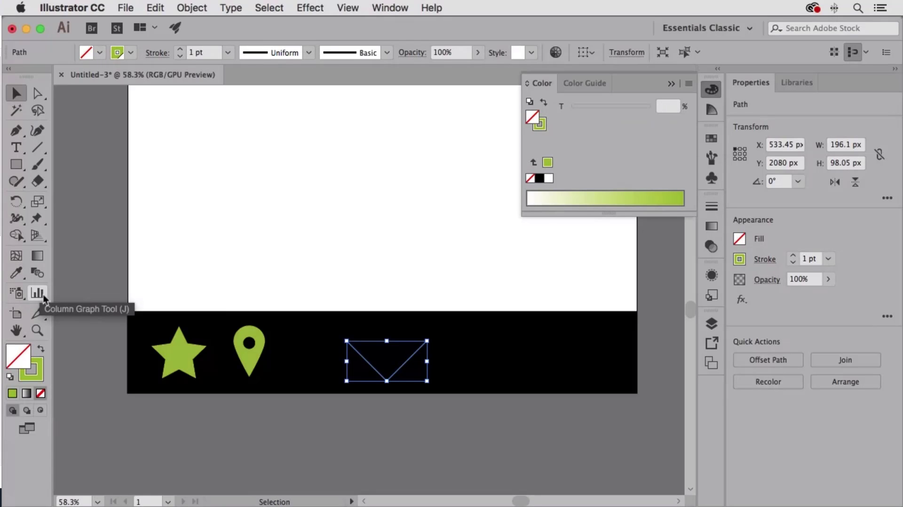
Set the V-shaped path's stroke weight to 33 pt and give it round caps.
click(711, 206)
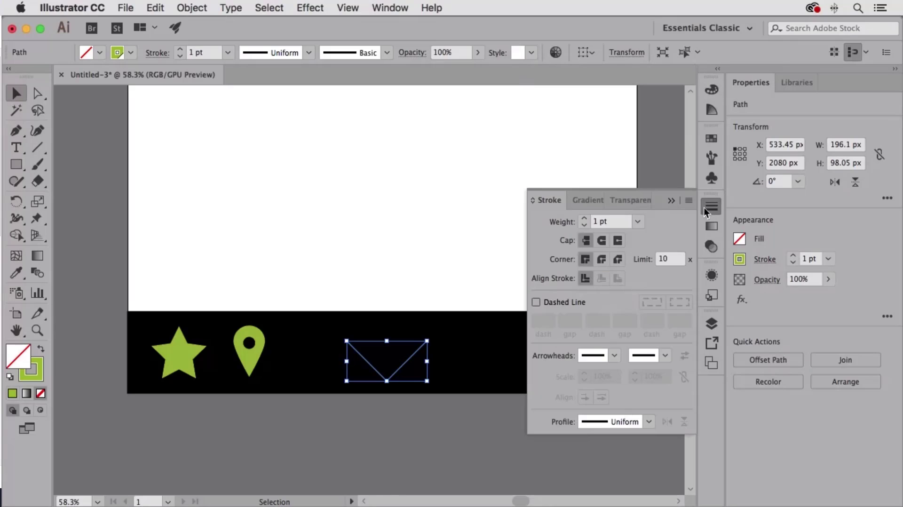
click(615, 224)
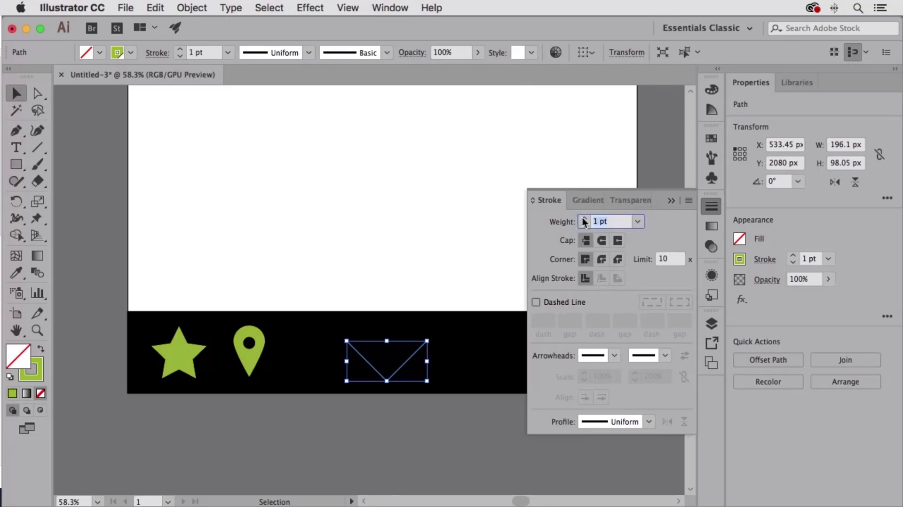
key(Up)
key(Up)
key(Up)
key(Up)
key(Up)
key(Up)
key(Up)
key(Up)
key(Up)
key(Up)
key(Up)
key(Up)
key(Up)
key(Up)
key(Up)
key(Up)
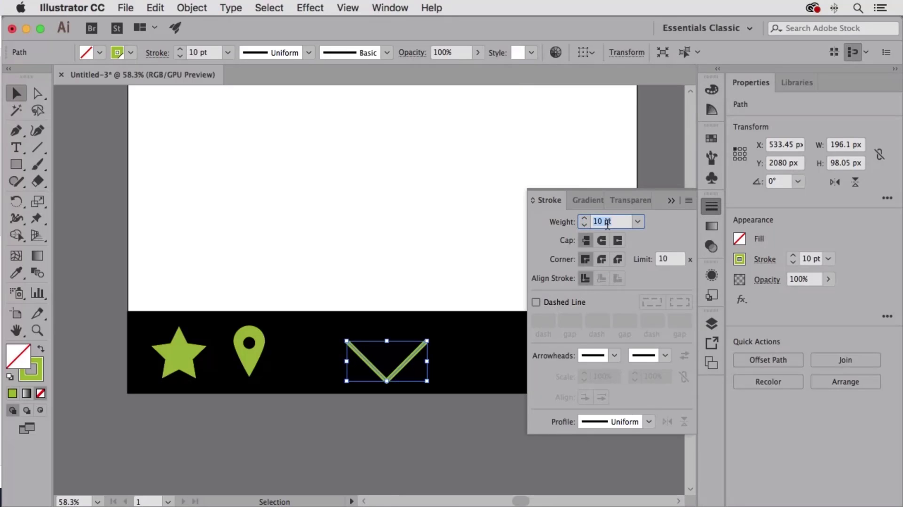
key(Up)
key(Up)
key(Up)
key(Up)
key(Up)
key(Up)
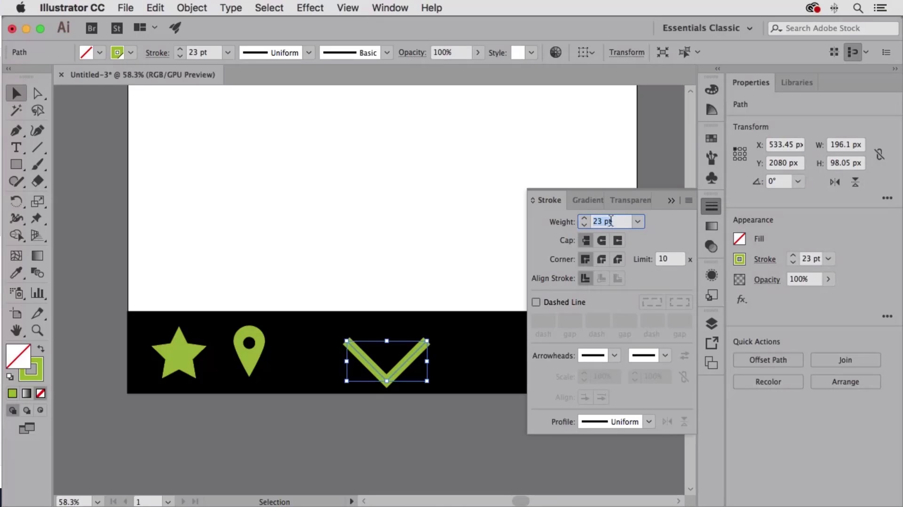
key(Up)
key(Up)
key(Up)
key(Up)
key(Up)
key(Up)
key(Up)
key(Up)
key(Up)
key(Up)
key(Up)
key(Up)
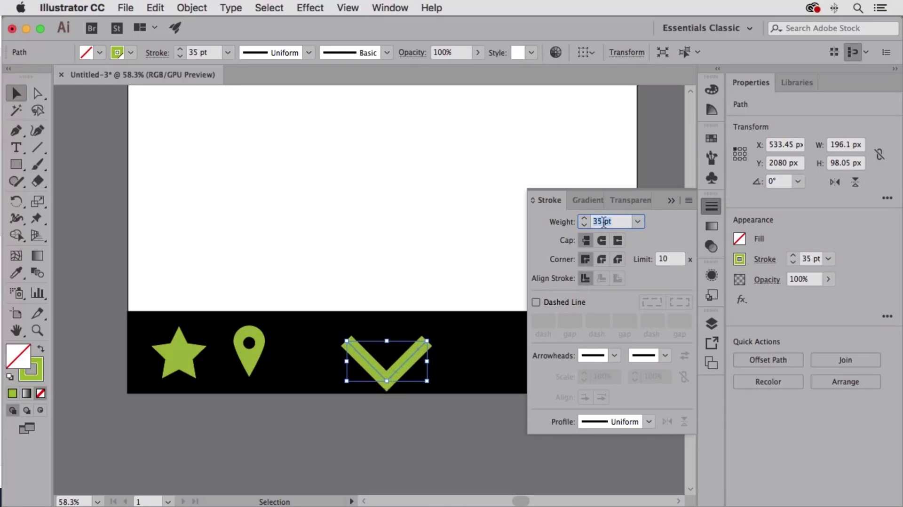
key(Down)
key(Down)
click(602, 241)
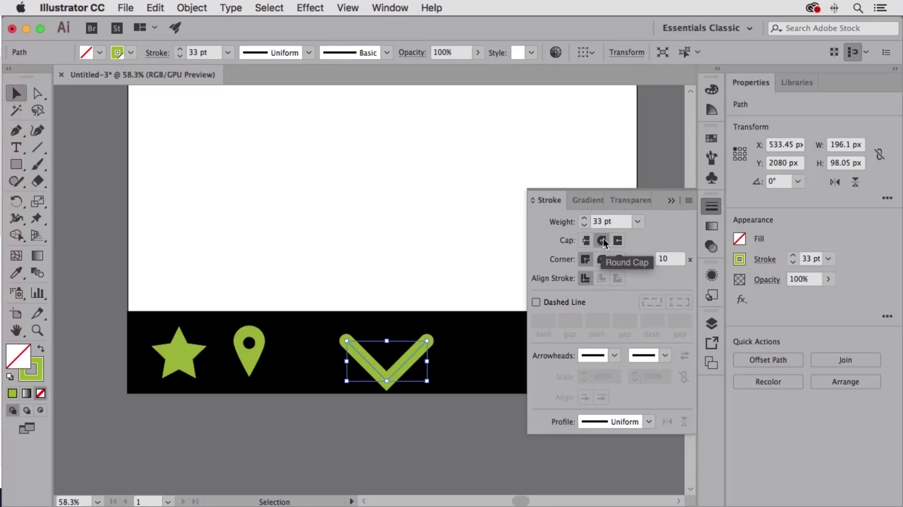
Thicken the V-shaped path's stroke to 161 pt so it forms a heart.
click(606, 222)
key(Up)
key(Up)
key(Up)
key(Up)
key(Up)
key(Up)
key(Up)
key(Up)
key(Up)
key(Up)
key(Up)
key(Up)
key(Up)
key(Up)
key(Up)
key(Up)
key(Up)
key(Up)
key(Up)
key(Up)
key(Up)
key(Up)
key(Up)
key(Up)
key(Up)
key(Up)
key(Up)
key(Up)
key(Up)
key(Up)
key(Up)
key(Up)
key(Up)
key(Up)
key(Up)
key(Up)
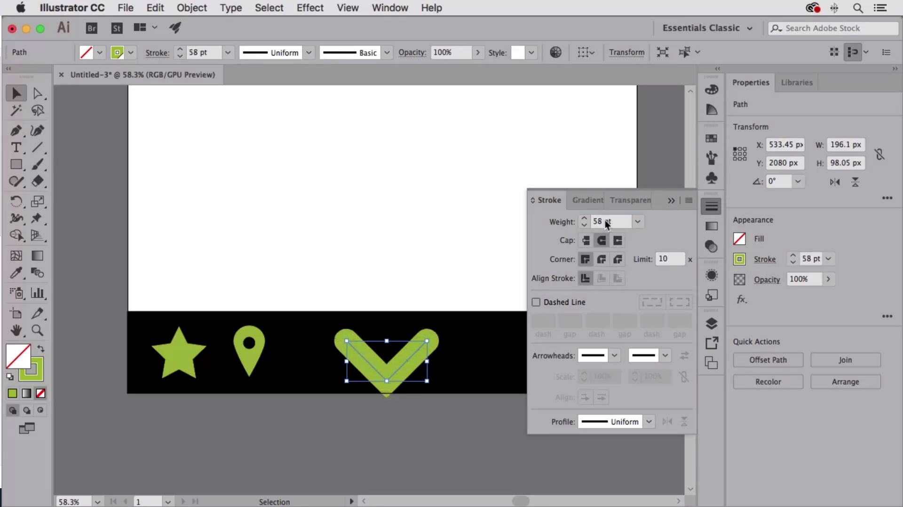
key(Up)
key(Up)
key(Up)
key(Up)
key(Up)
key(Up)
key(Up)
key(Up)
key(Up)
key(Up)
key(Up)
key(Up)
key(Up)
key(Up)
key(Up)
key(Up)
key(Up)
key(Up)
key(Up)
key(Up)
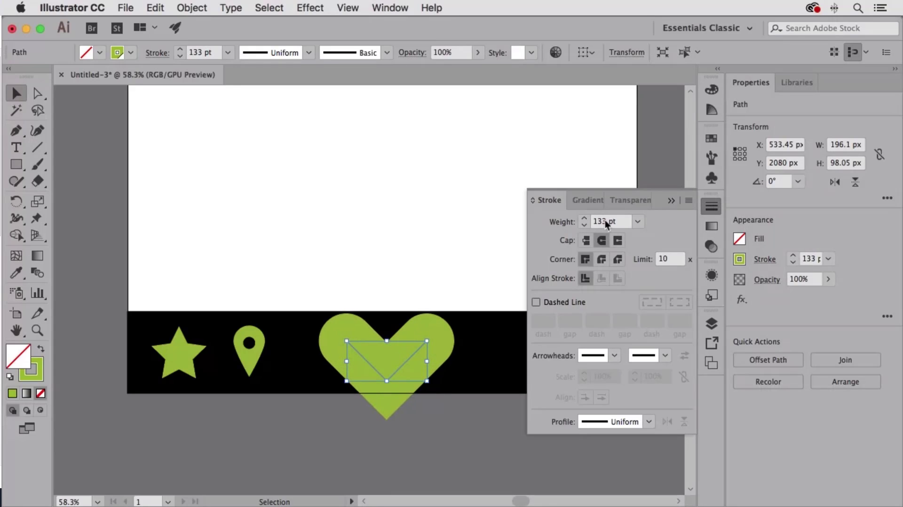
key(Up)
key(Up)
key(Up)
key(Up)
key(Up)
key(Up)
key(Up)
key(Up)
key(Up)
key(Up)
key(Up)
key(Up)
key(Up)
key(Up)
key(Up)
key(Up)
key(Up)
key(Up)
key(Up)
key(Up)
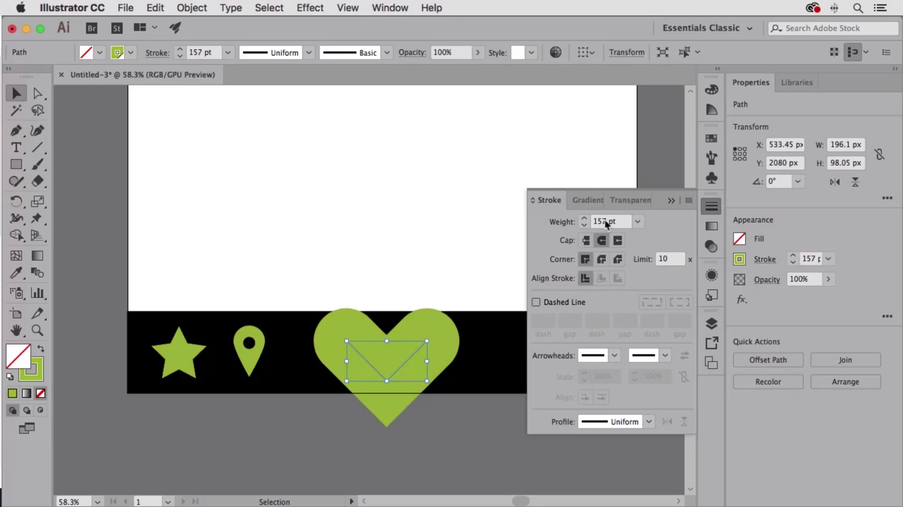
key(Up)
key(Up)
key(Up)
key(Up)
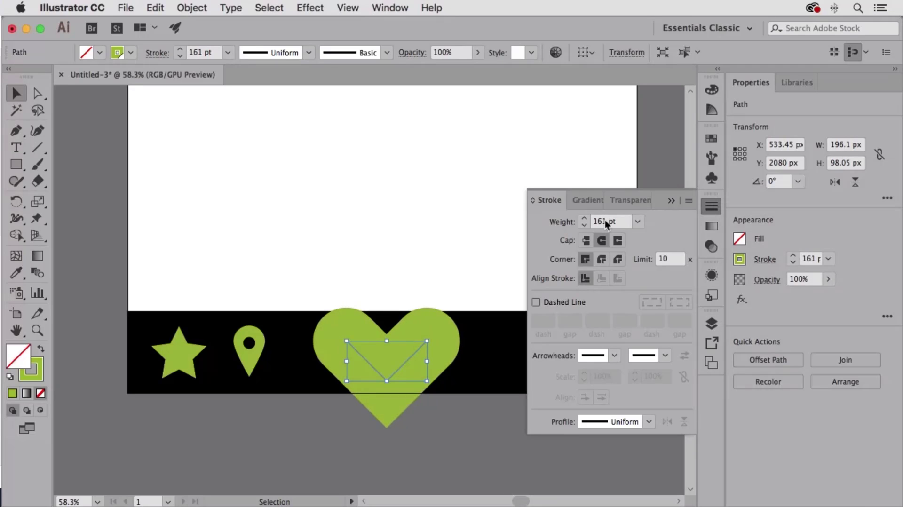
Expand the heart's fill and stroke into a filled shape and collapse the stroke settings.
click(186, 7)
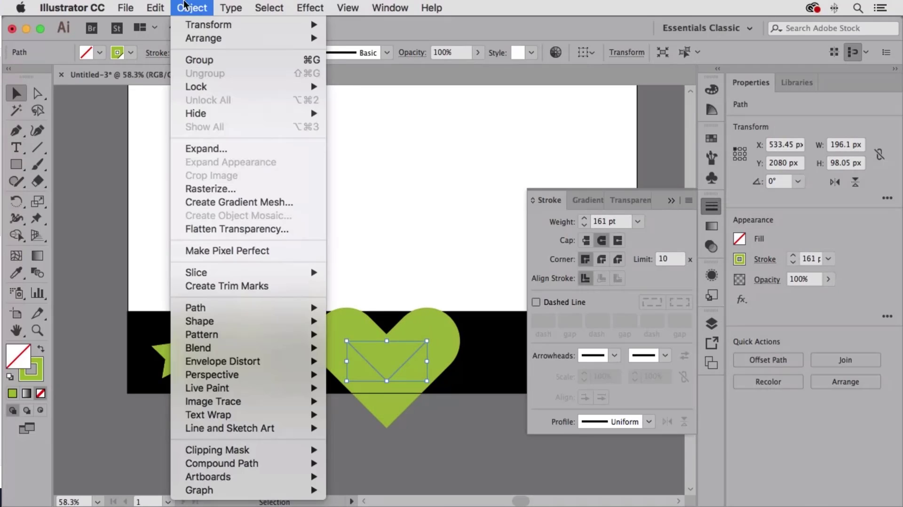
click(223, 148)
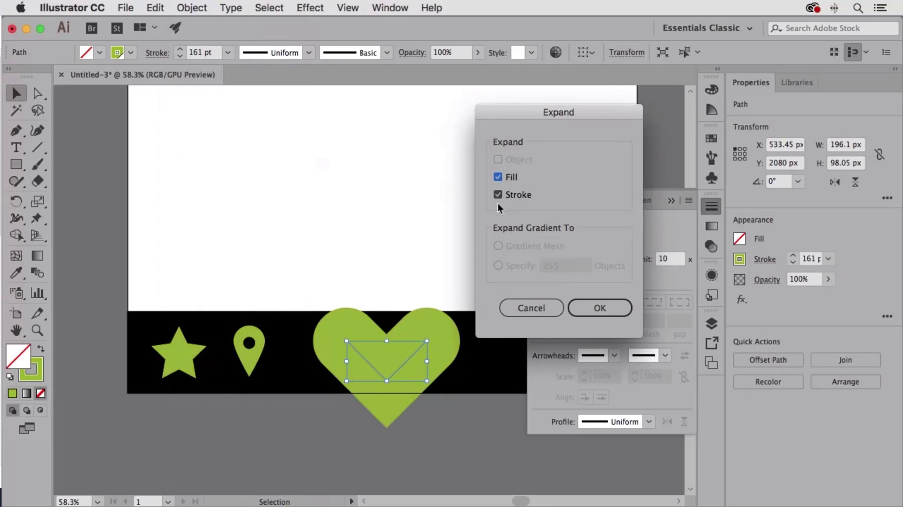
click(600, 307)
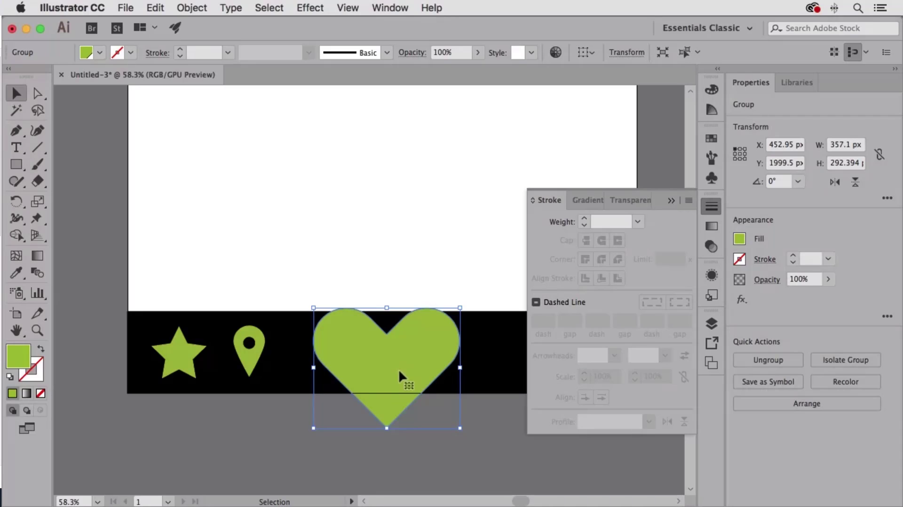
click(717, 209)
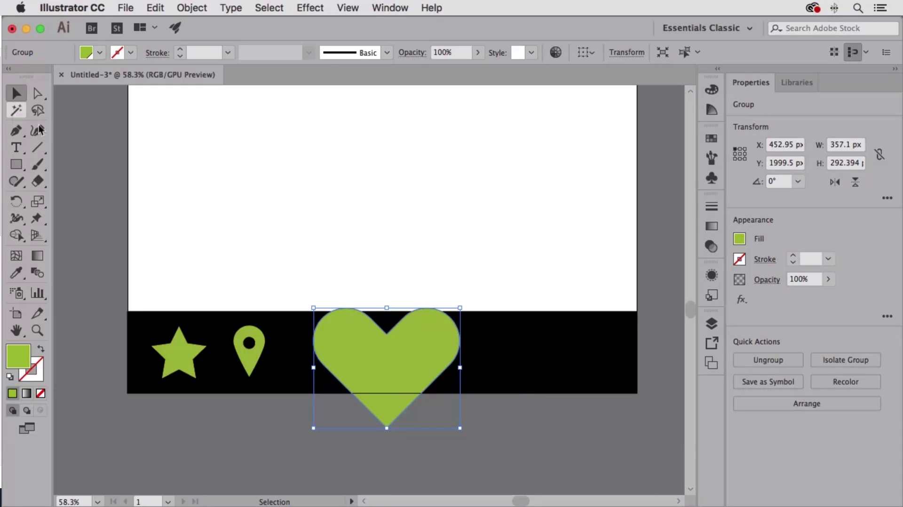
Move the heart to about X 393 px, Y 2040 px, scale it down proportionally to fit the footer beside the pin, and deselect it.
drag(369, 357, 345, 367)
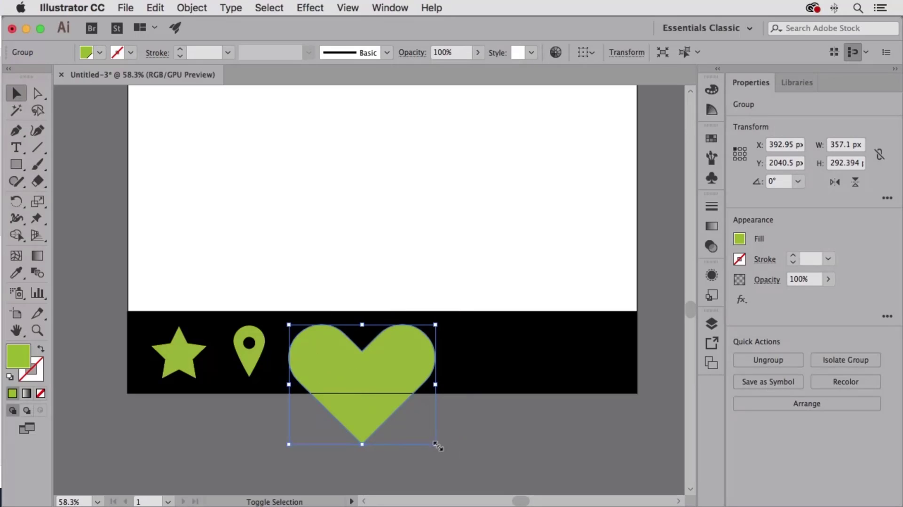
drag(436, 444, 357, 384)
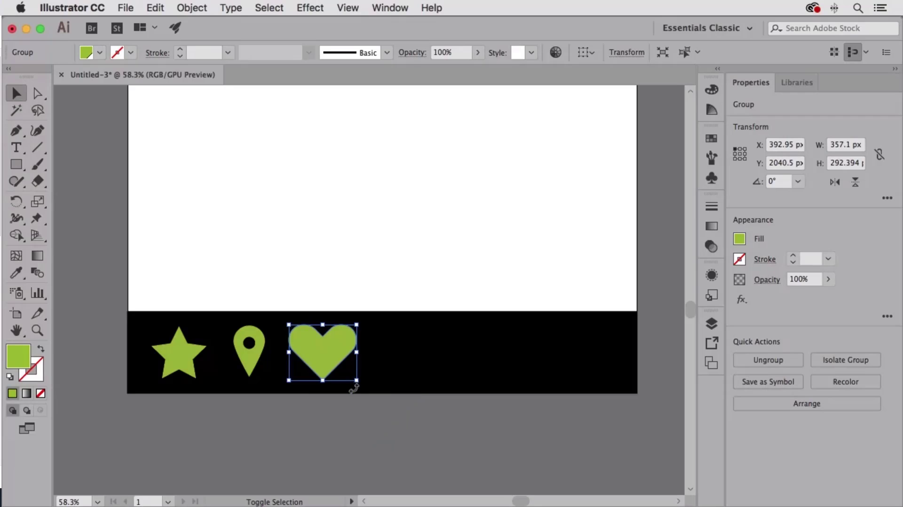
click(338, 433)
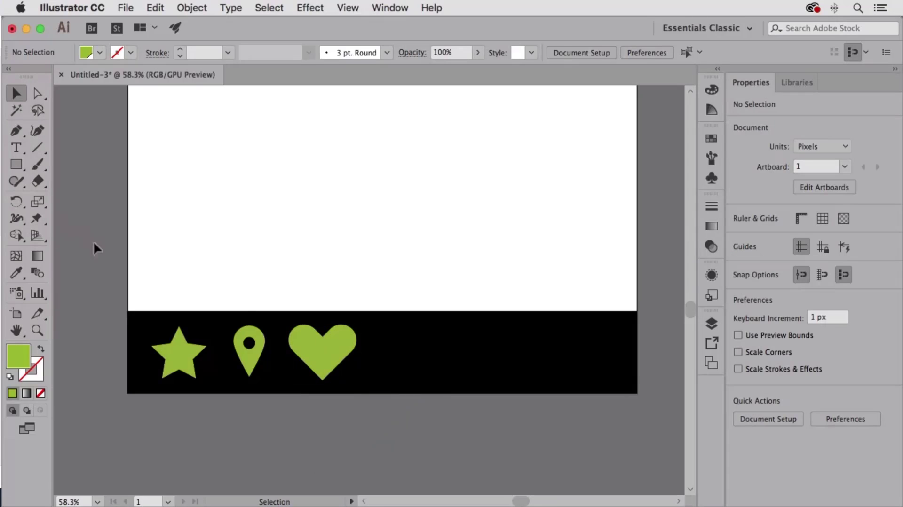
Draw a green vertical bar about 31 by 132 px beside the heart and paste a copy in front, rotated 90° to form a cross.
click(16, 164)
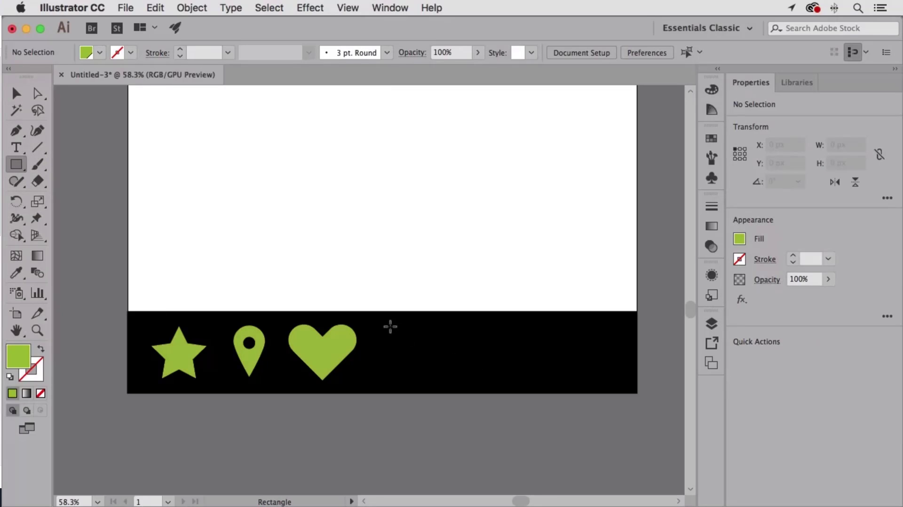
drag(394, 326, 407, 379)
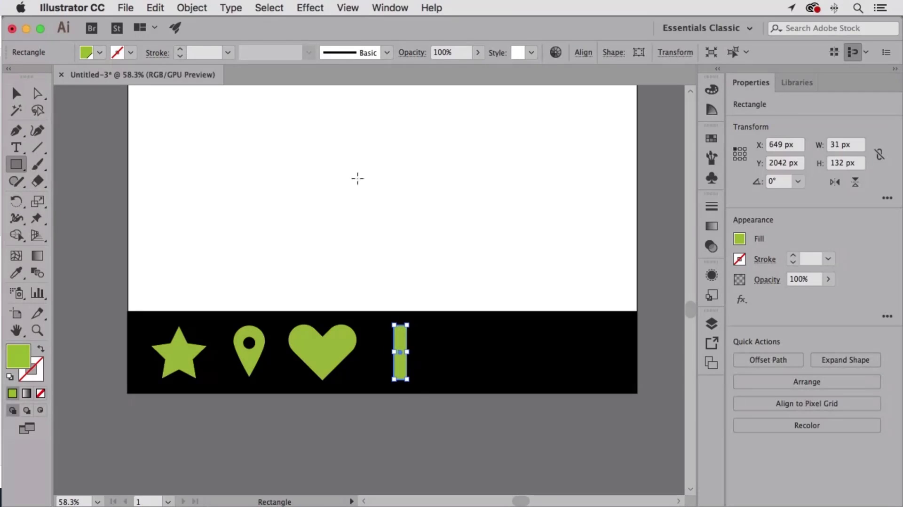
click(155, 8)
click(158, 74)
click(157, 8)
click(186, 100)
key(v)
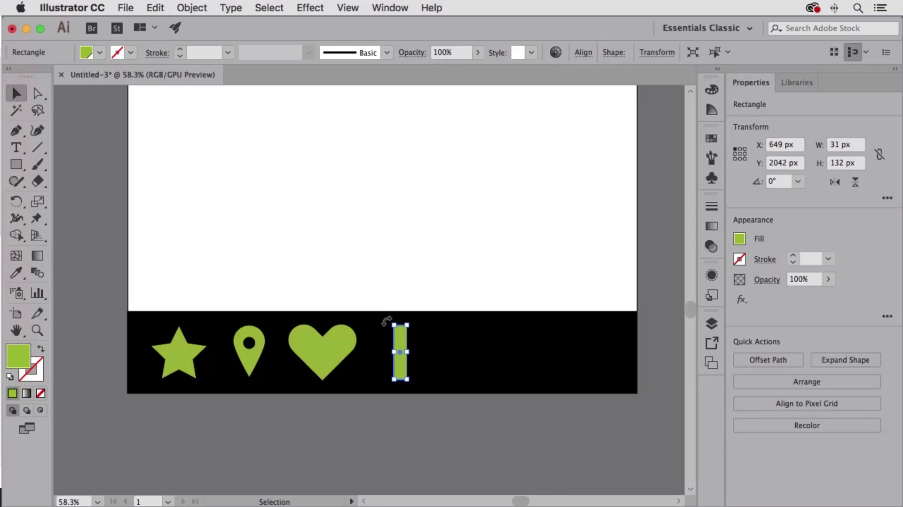
drag(386, 320, 430, 339)
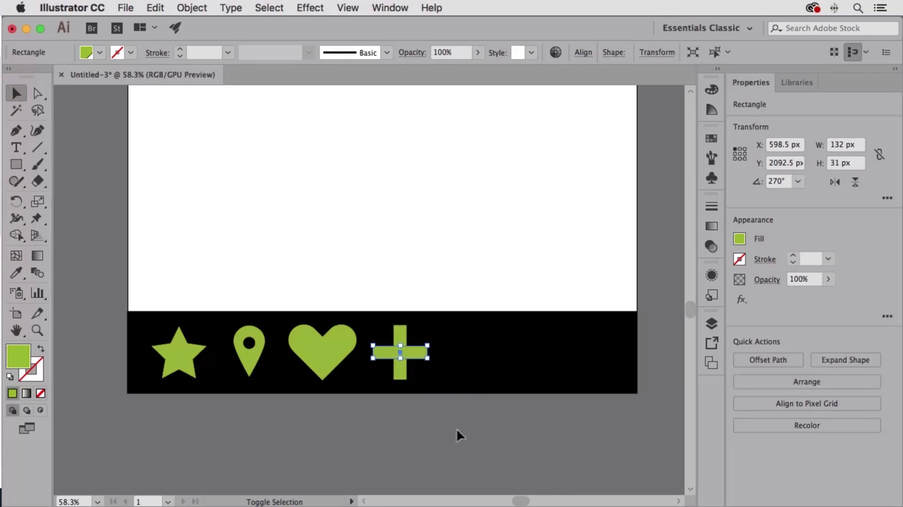
Merge the two crossed bars into a single plus shape with Shape Builder and deselect it.
shift+click(401, 375)
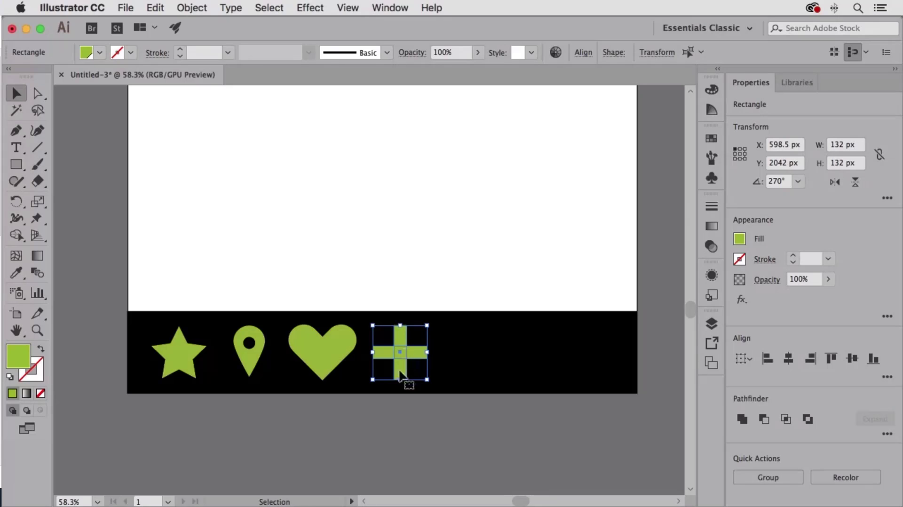
click(16, 235)
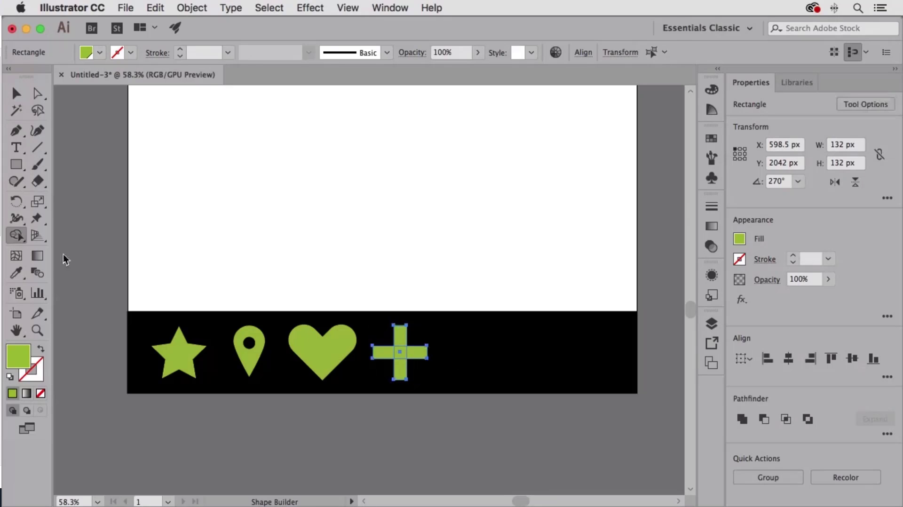
mouse_move(399, 346)
mouse_down()
mouse_move(399, 370)
mouse_move(394, 351)
mouse_move(416, 358)
mouse_up()
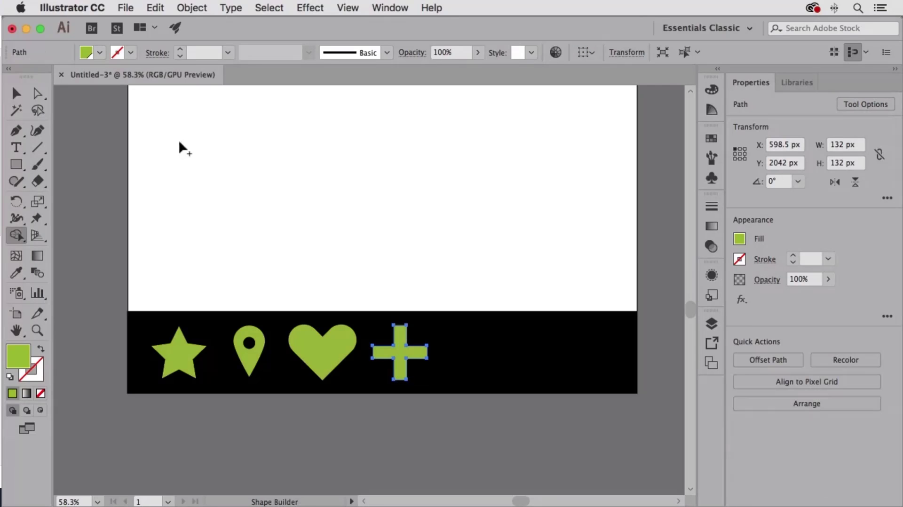
click(16, 93)
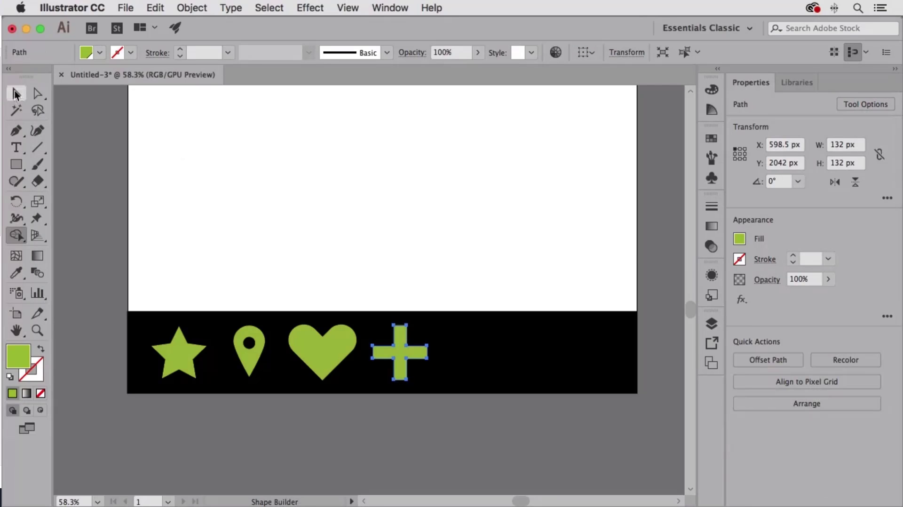
click(383, 417)
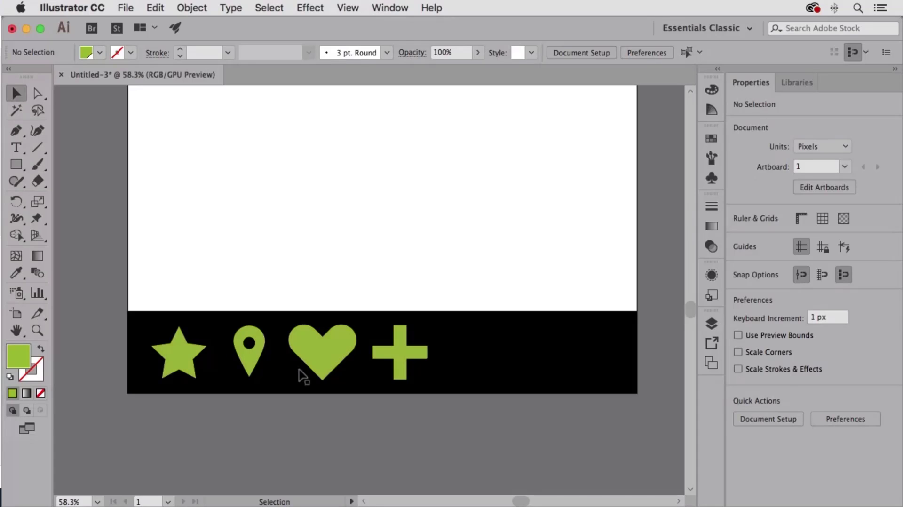
Draw a green circle about 137 px in diameter in the footer, beside the plus icon.
drag(16, 164, 89, 198)
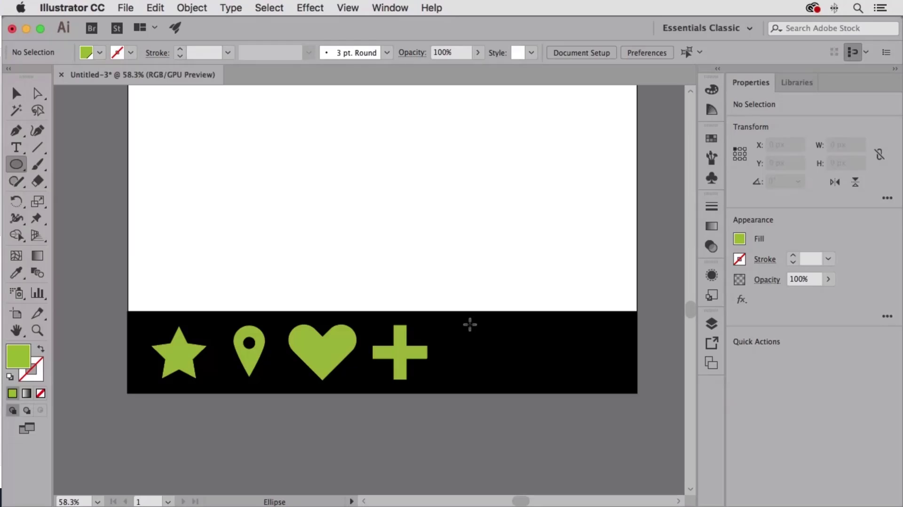
drag(469, 325, 526, 378)
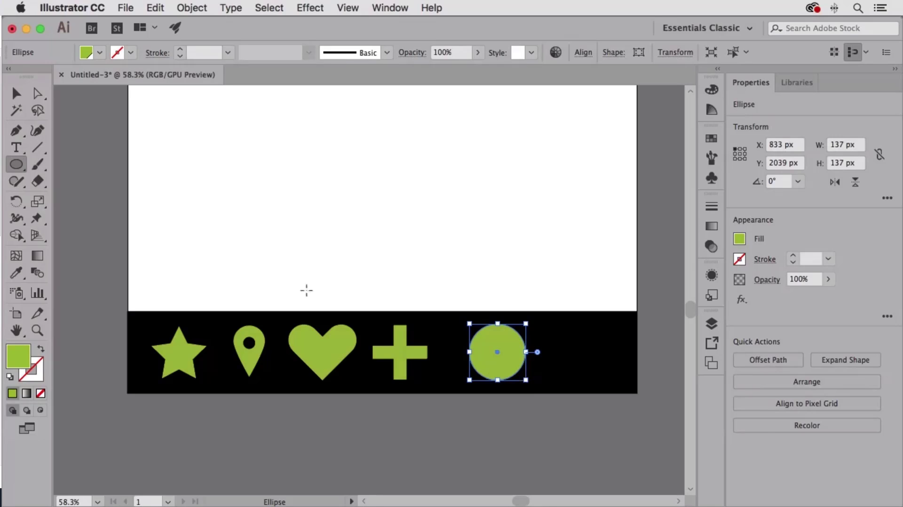
Add the letter "i" as black point text in the white area above the green circle.
click(16, 147)
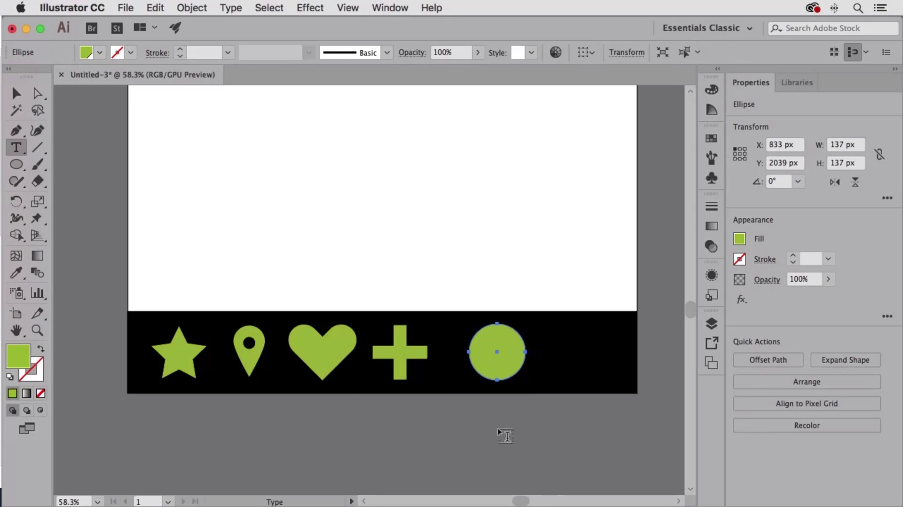
click(492, 215)
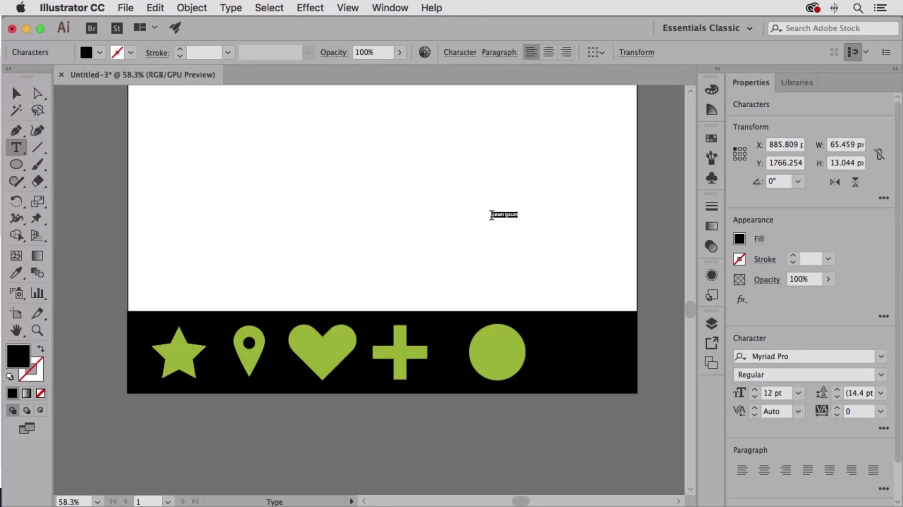
text(i)
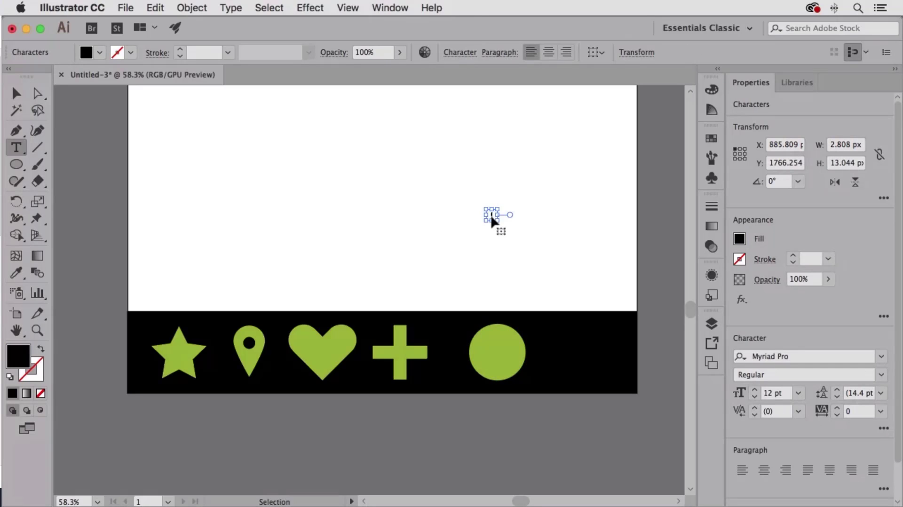
Enlarge the letter i to 152 pt and deselect it.
key(super+shift+period)
key(super+shift+period)
key(super+shift+period)
key(super+shift+period)
key(super+shift+period)
key(super+shift+period)
key(super+shift+period)
key(super+shift+period)
key(super+shift+period)
key(super+shift+period)
key(super+shift+period)
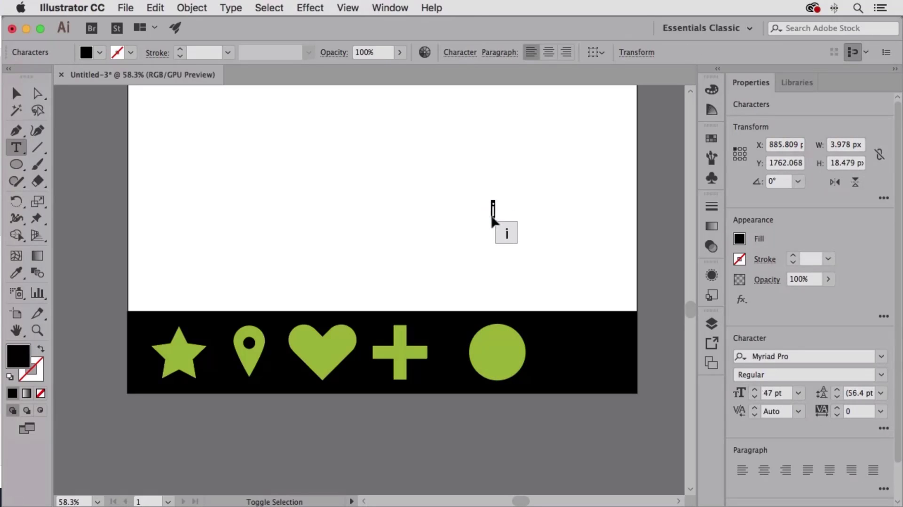
key(super+shift+period)
key(super+shift+period)
key(super+shift+period)
key(super+shift+period)
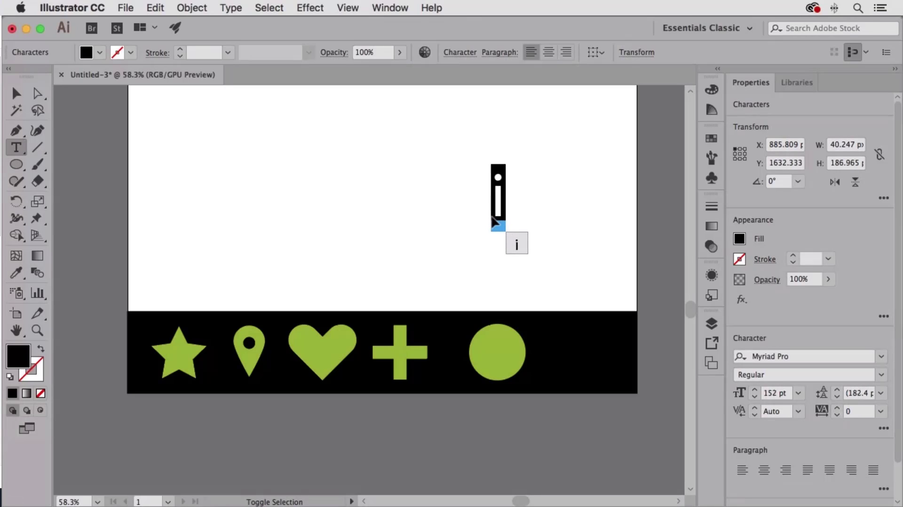
key(super+shift+comma)
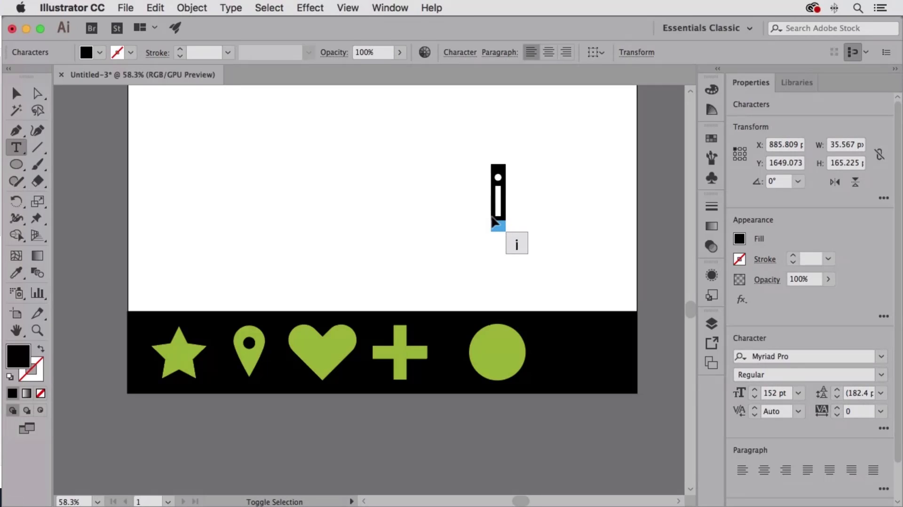
click(465, 53)
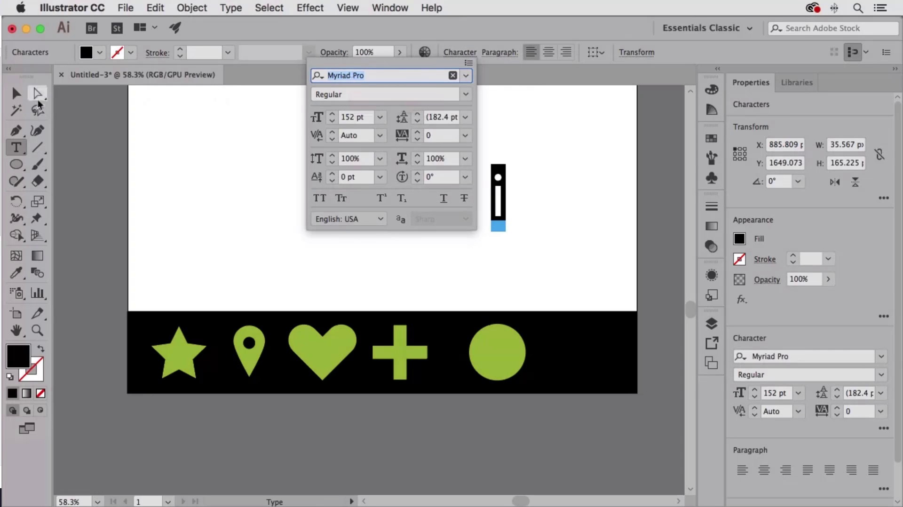
click(19, 94)
click(581, 229)
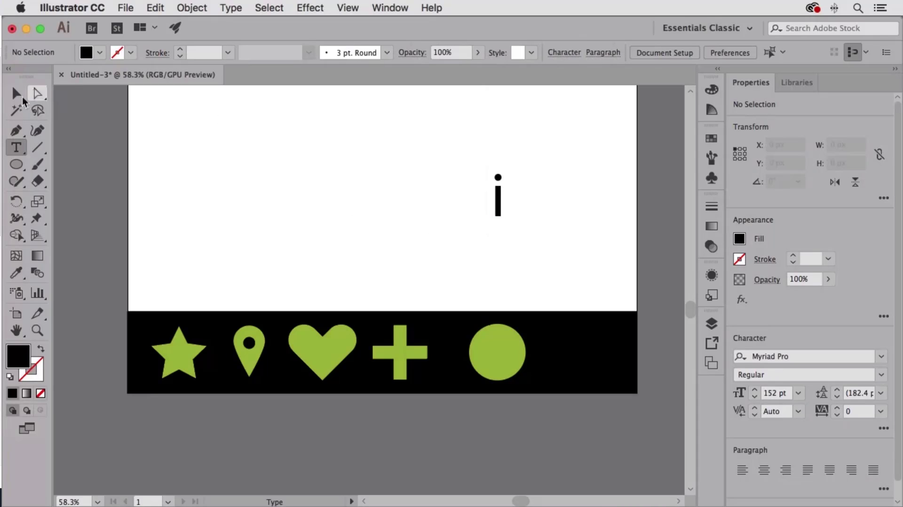
Convert the letter i from live text into outlines.
click(16, 94)
click(499, 205)
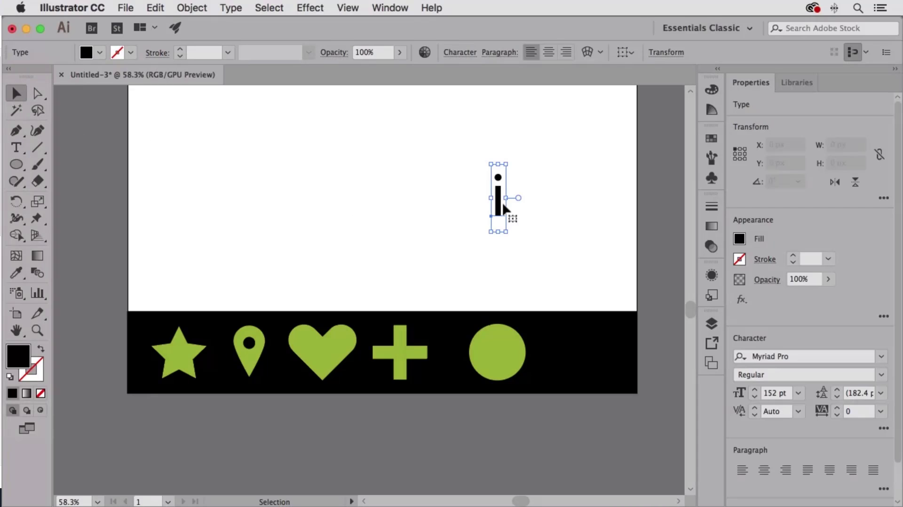
click(231, 8)
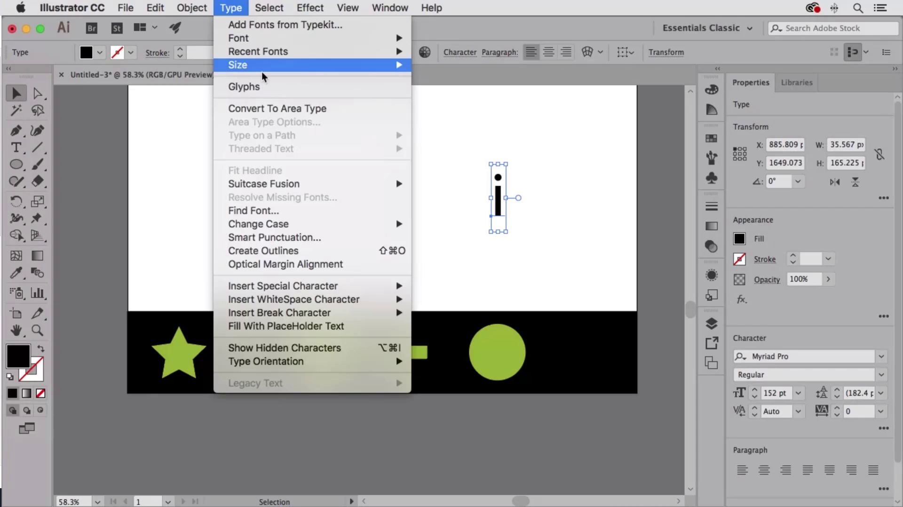
click(288, 253)
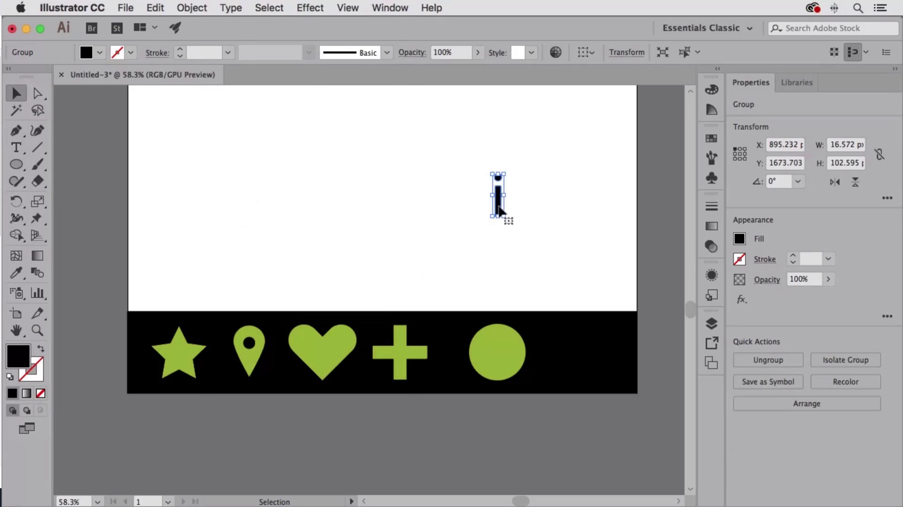
Move the outlined i onto the green circle, center it horizontally with the circle as key object, and deselect both.
drag(500, 211, 497, 362)
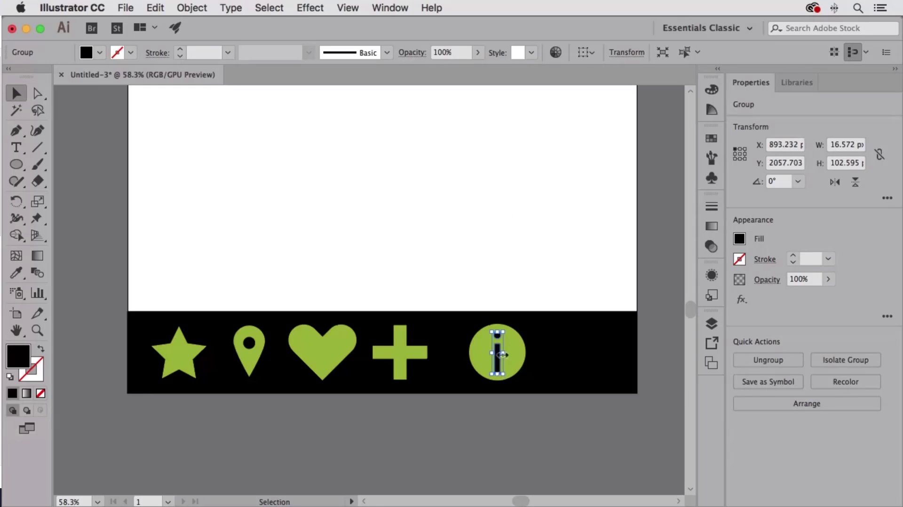
shift+click(512, 343)
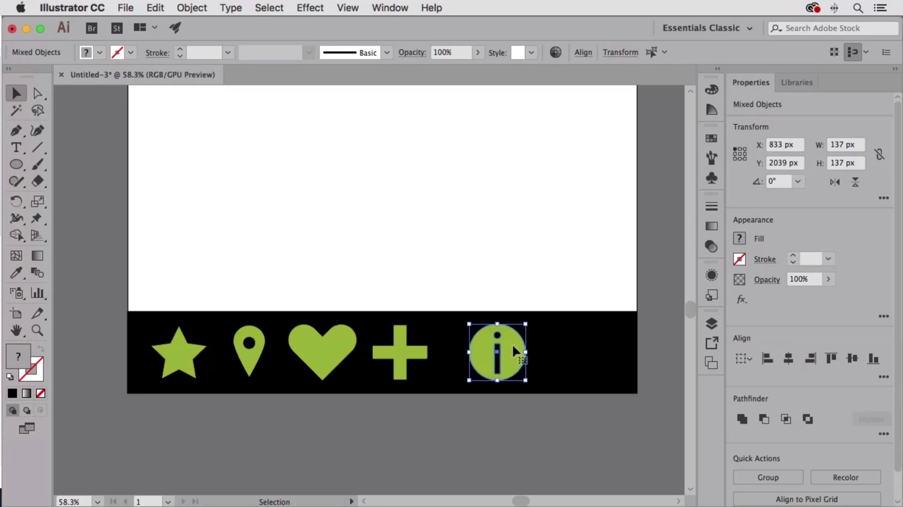
click(582, 53)
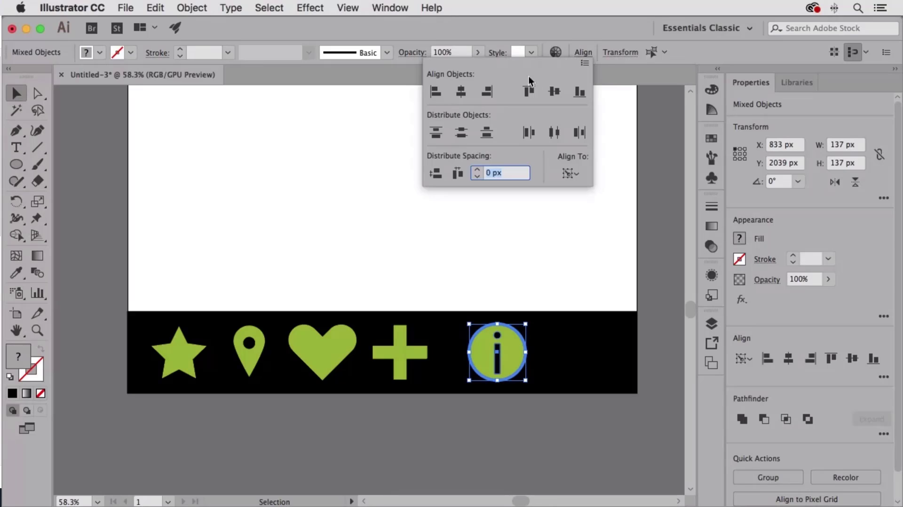
click(615, 212)
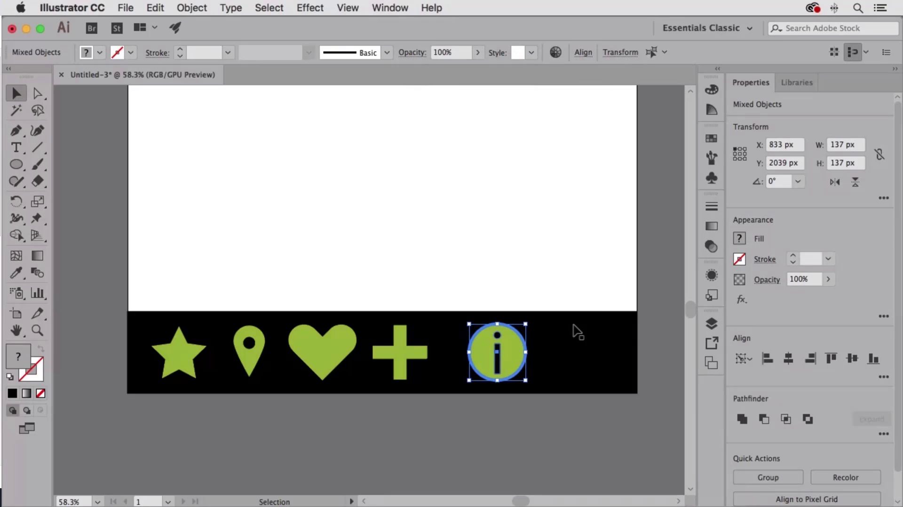
click(540, 449)
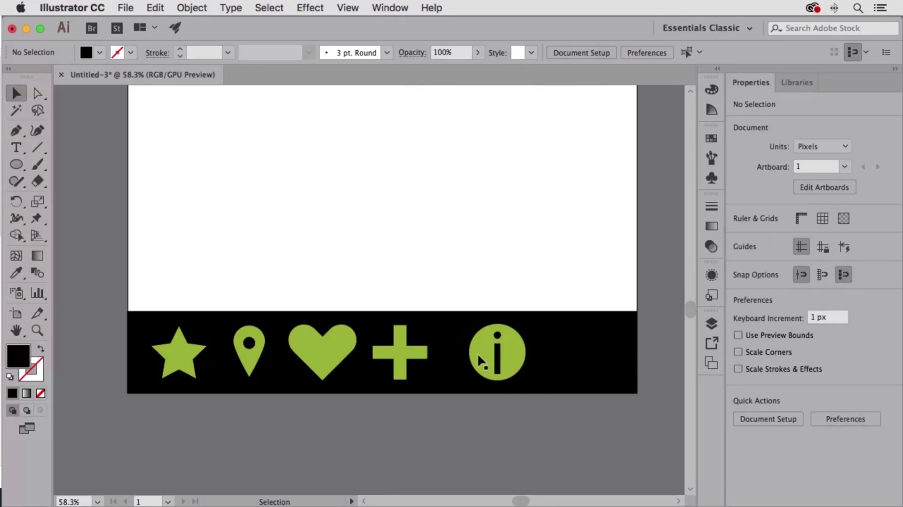
Combine the outlined i and the green circle into a compound path and deselect it.
click(497, 362)
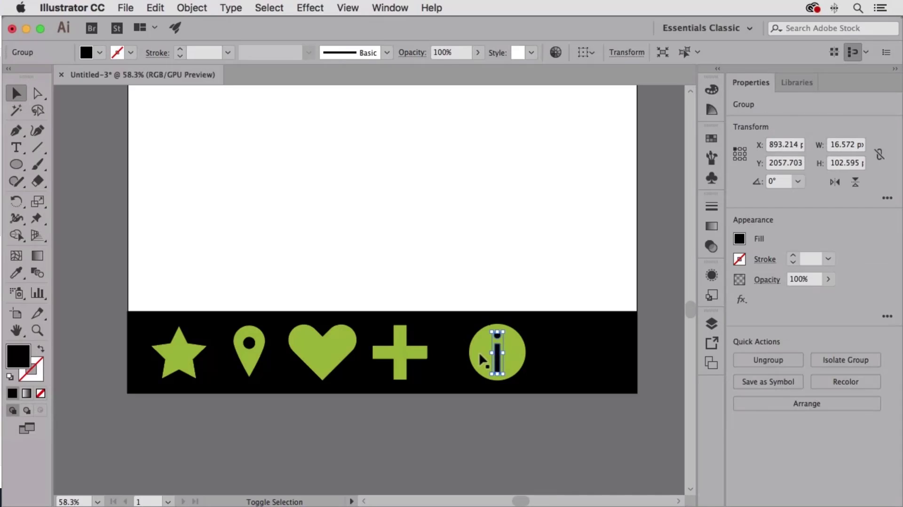
shift+click(479, 351)
click(185, 5)
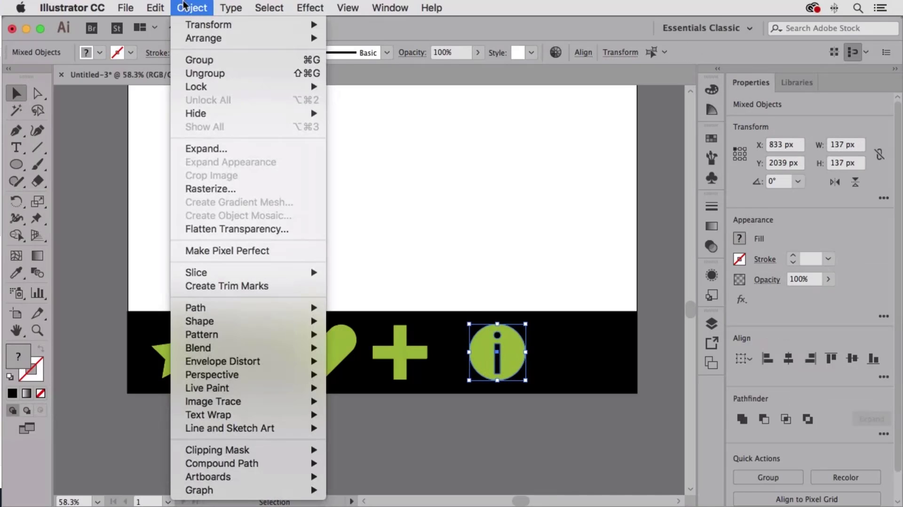
mouse_move(252, 463)
click(340, 464)
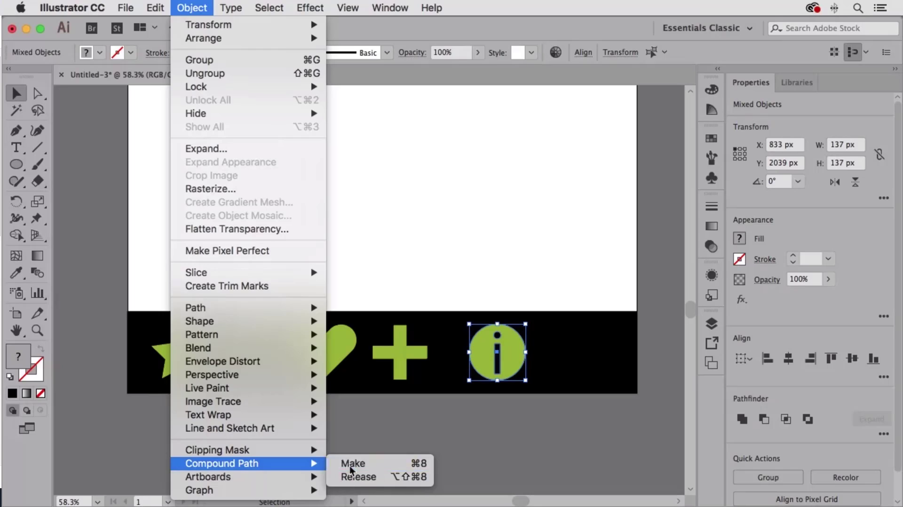
click(534, 383)
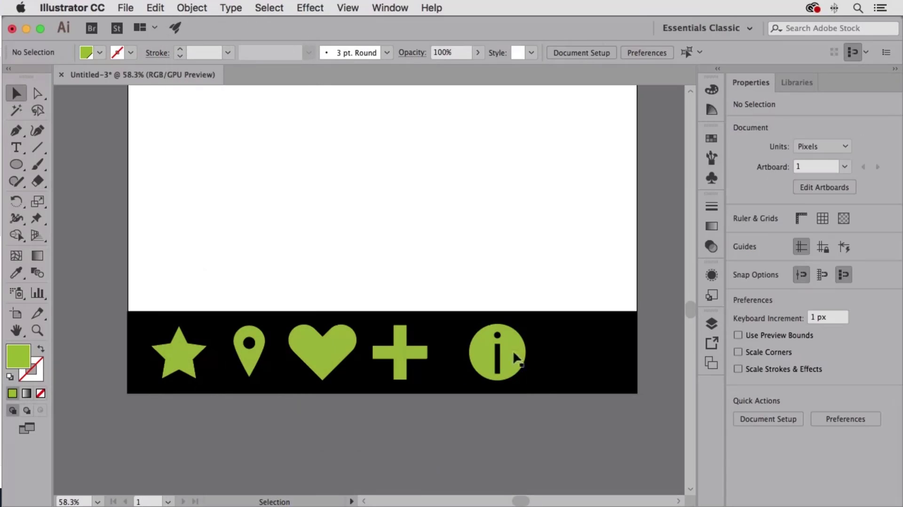
Move the info icon onto the white area to check its cutout, undo the move, and deselect it.
drag(497, 336, 492, 238)
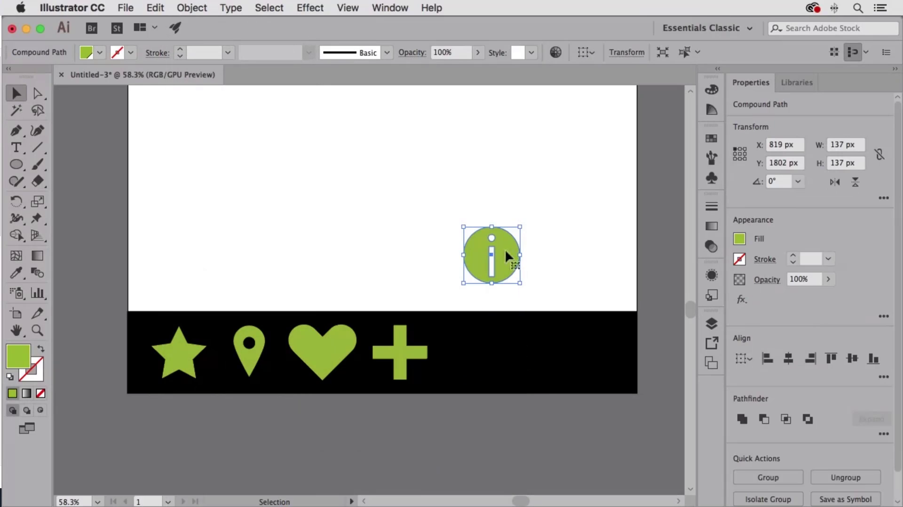
key(super+z)
click(502, 449)
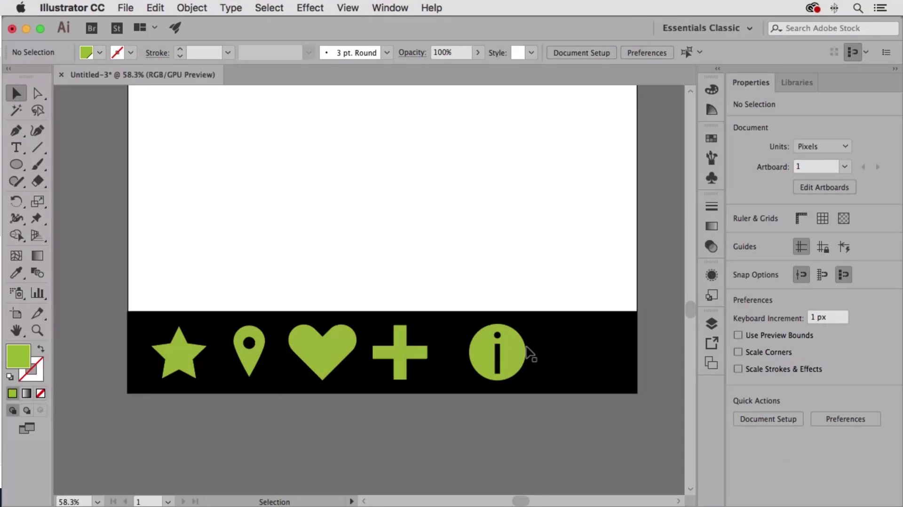
Move the info icon horizontally to about X 1041 px, near the right end of the footer.
click(514, 362)
drag(514, 362, 599, 363)
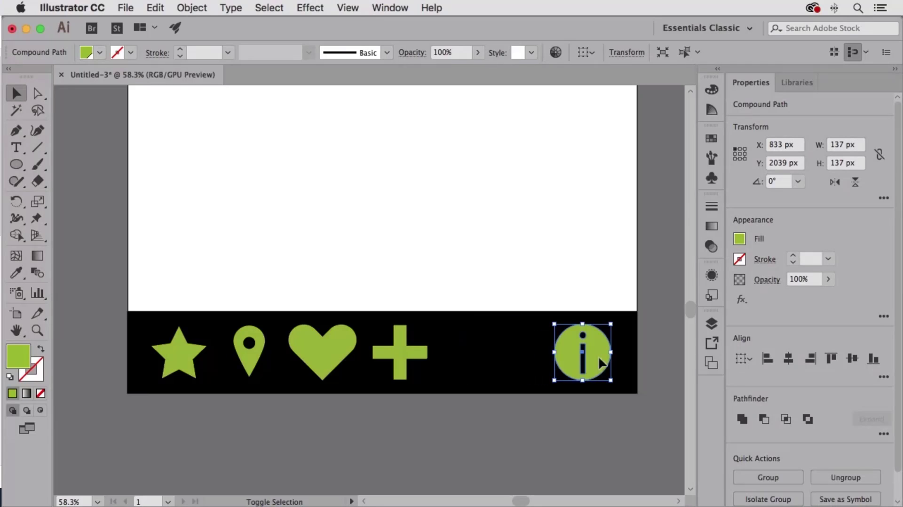
Align the vertical centers of all five footer icons and distribute their horizontal centers evenly.
click(386, 8)
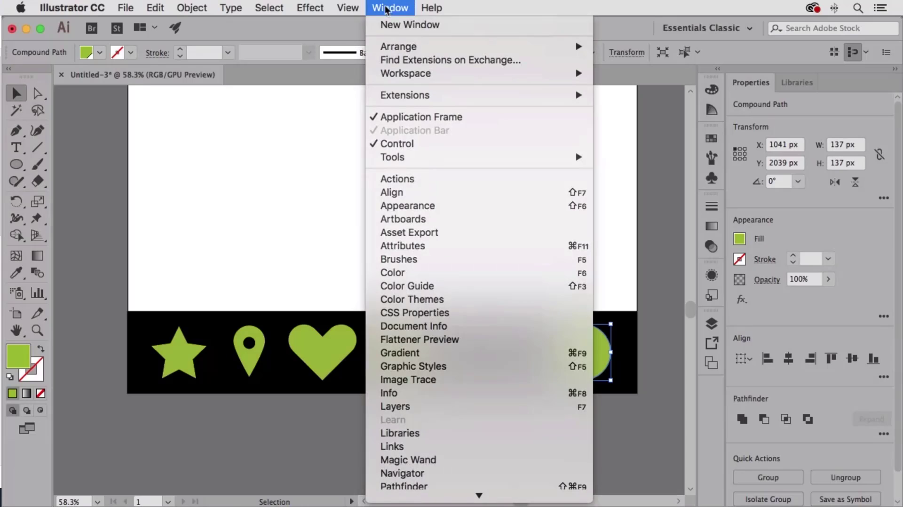
click(415, 191)
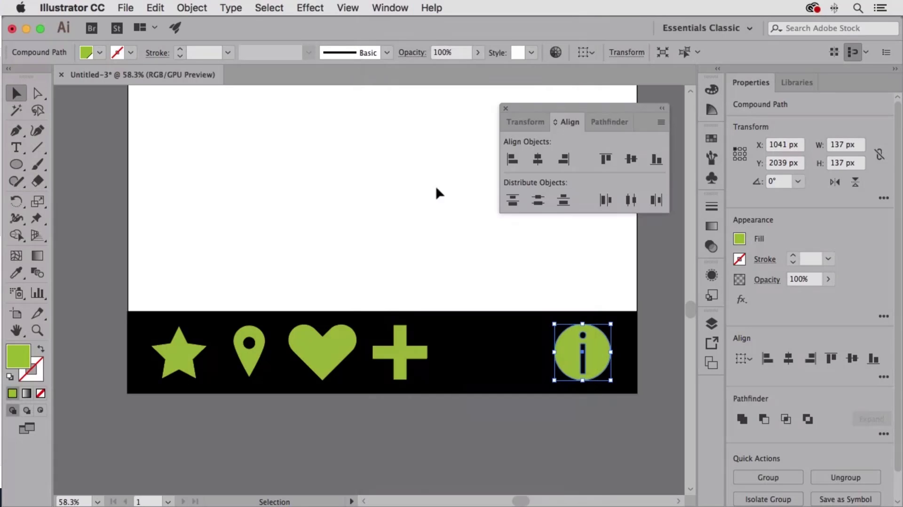
shift+click(403, 361)
shift+click(341, 358)
shift+click(254, 357)
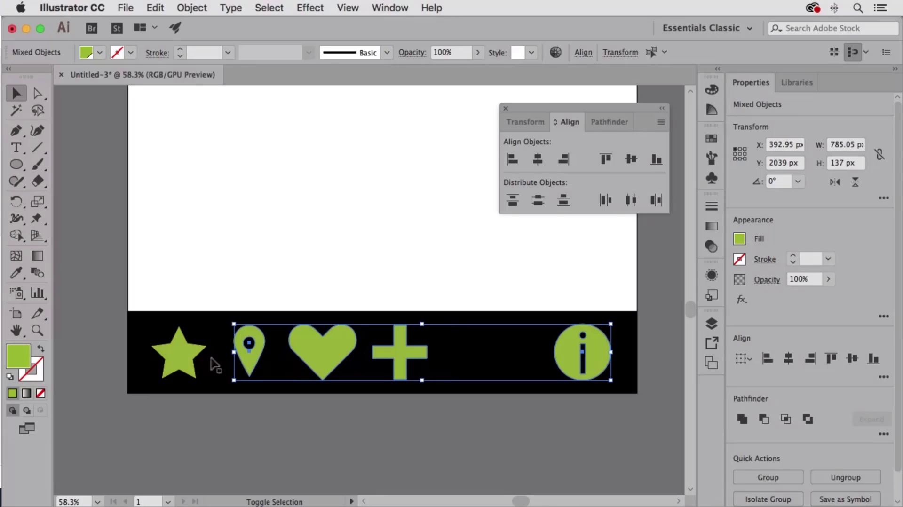
shift+click(185, 362)
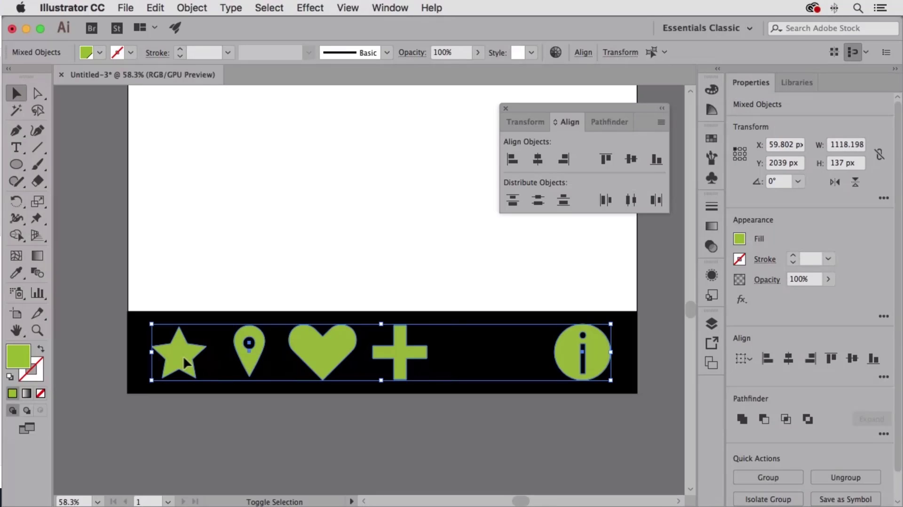
click(632, 160)
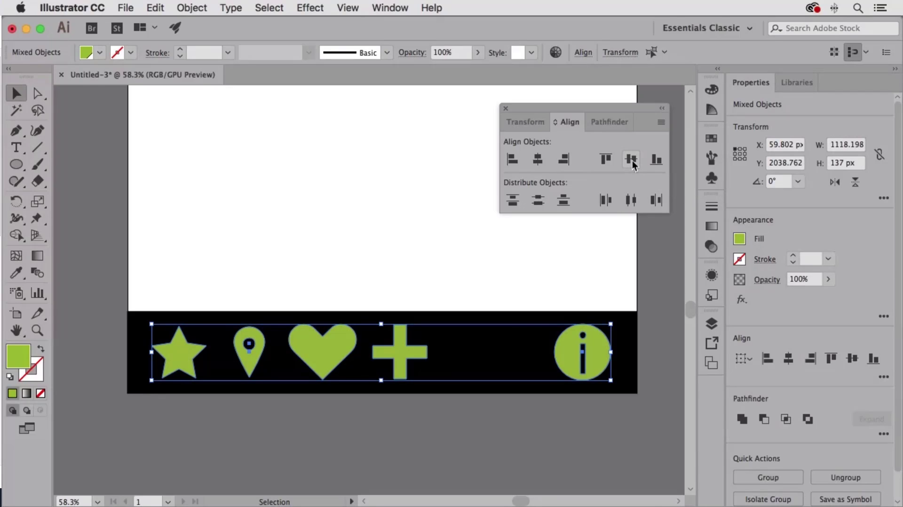
click(631, 200)
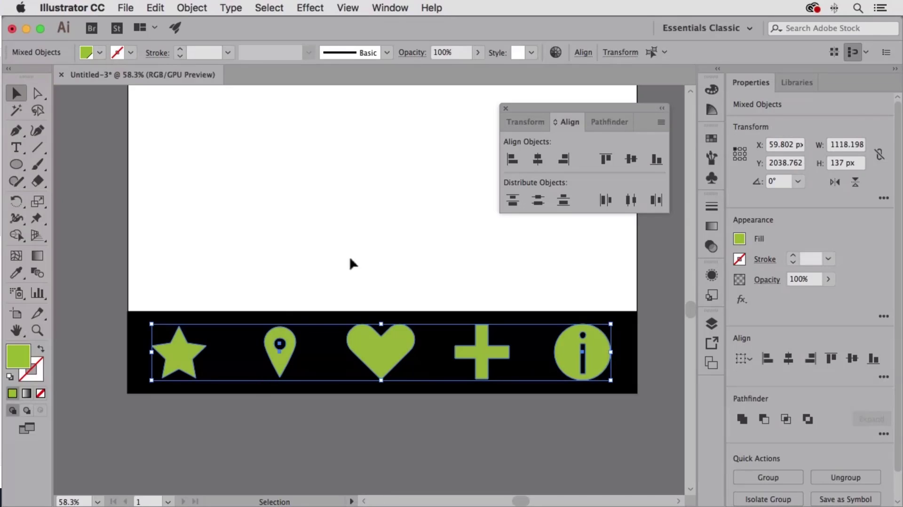
Distribute the horizontal space between the five footer icons evenly, using Align to Selection.
click(557, 123)
click(557, 123)
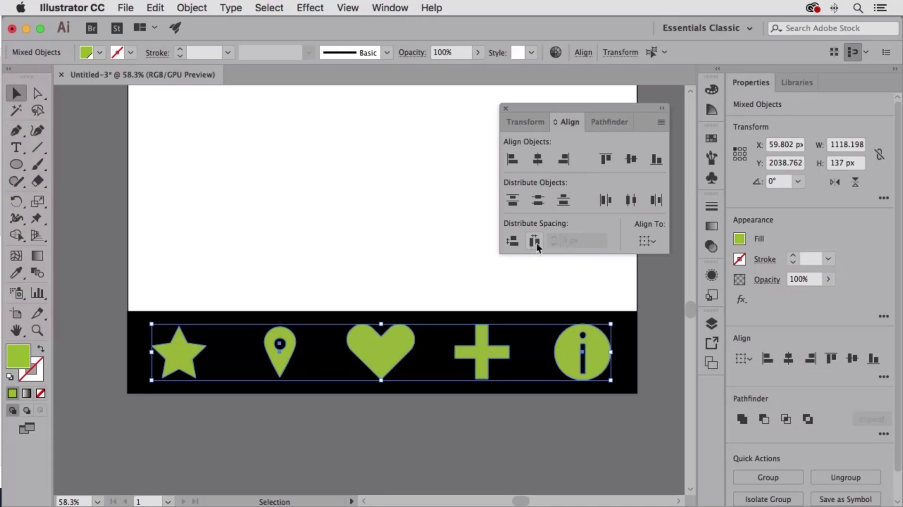
click(653, 244)
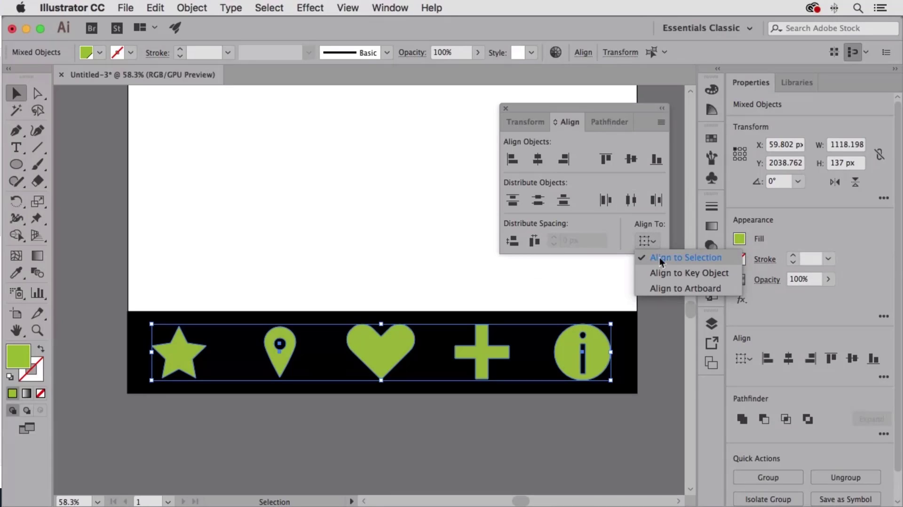
click(660, 261)
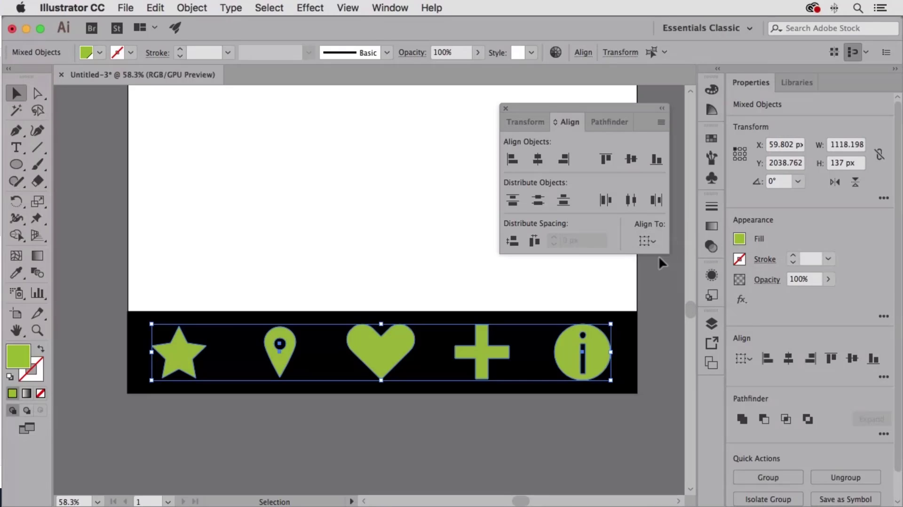
click(536, 242)
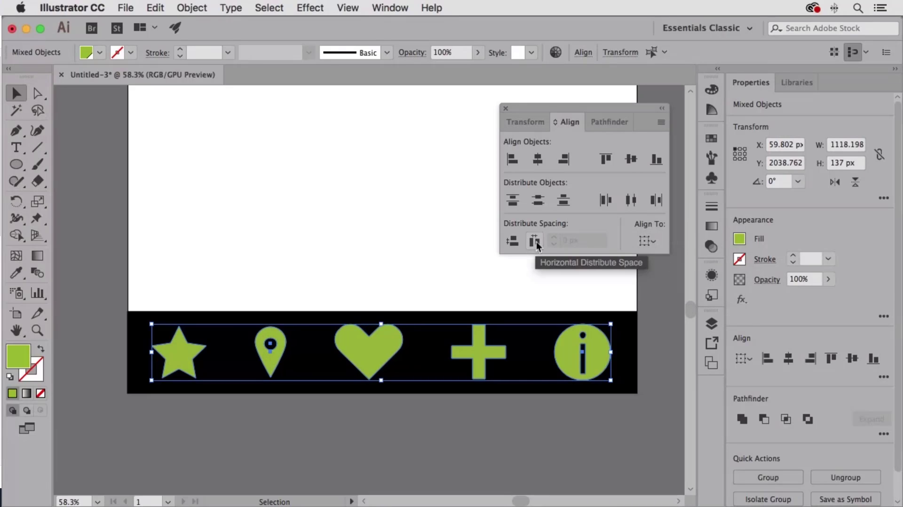
Close the floating Align panel and deselect the five footer icons to show the whole mobile screen.
click(506, 108)
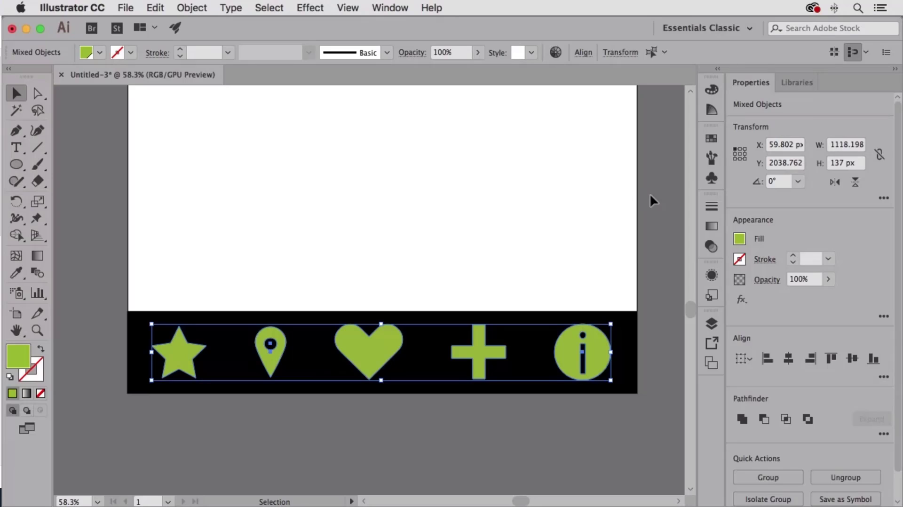
click(643, 210)
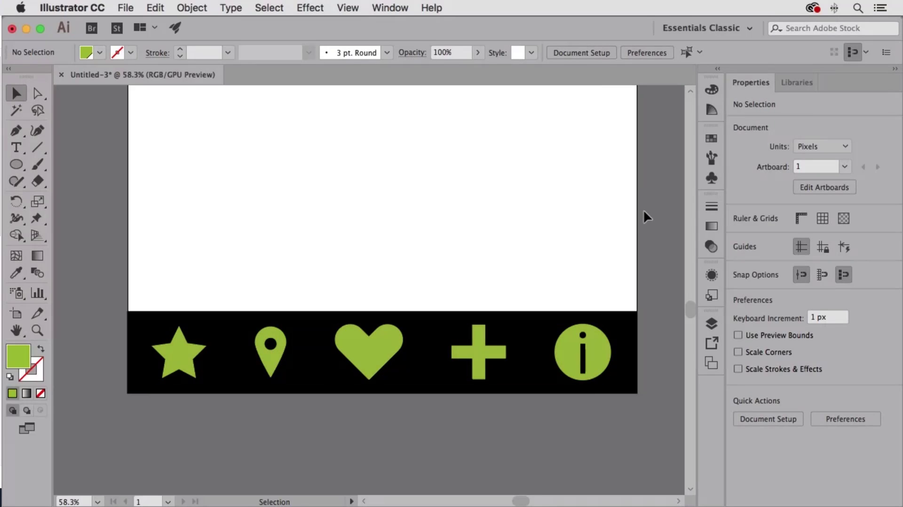
key(super+0)
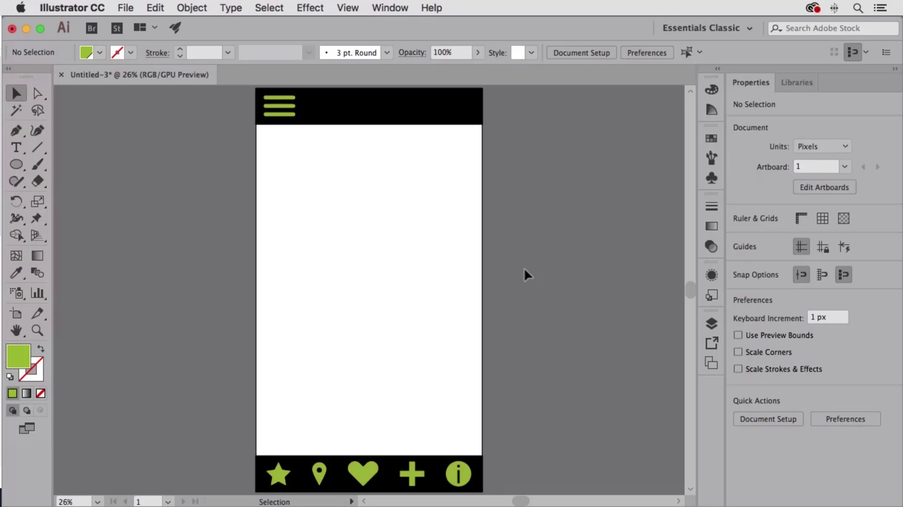
Save the document to the Desktop as Mobile Mockup in Adobe Illustrator (ai) format, keeping the Illustrator CC version and default options.
key(a)
key(super+s)
text(Mobile Moc)
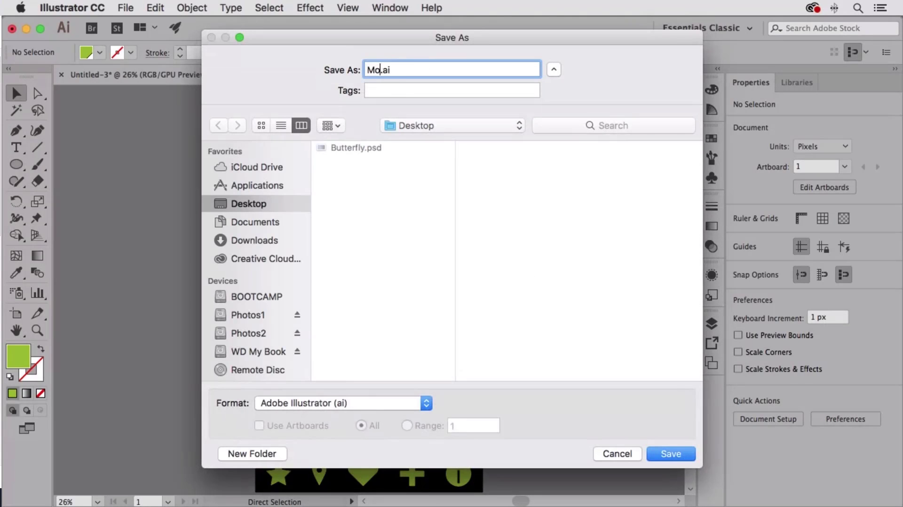
text(kup)
key(Return)
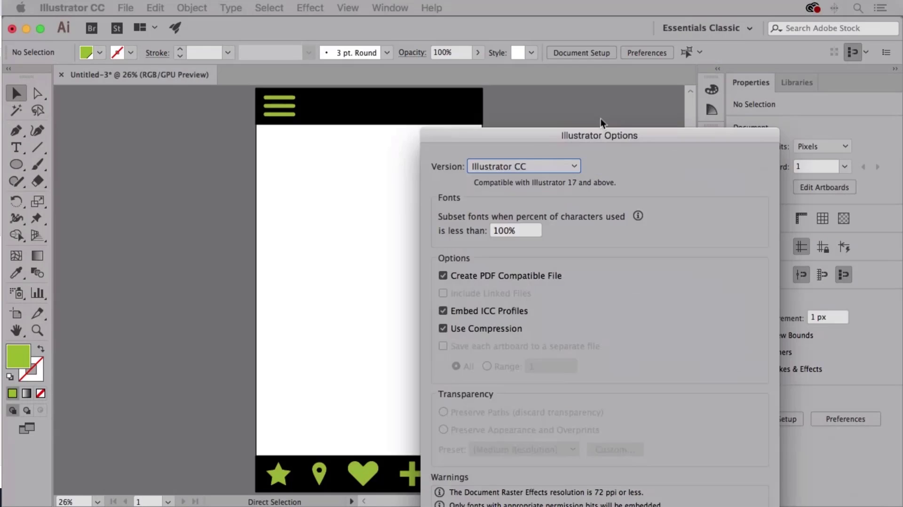
click(613, 450)
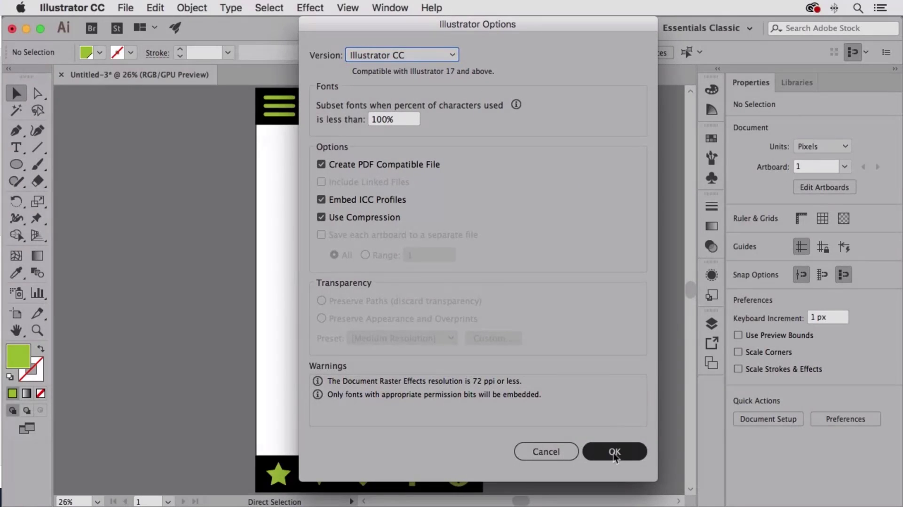